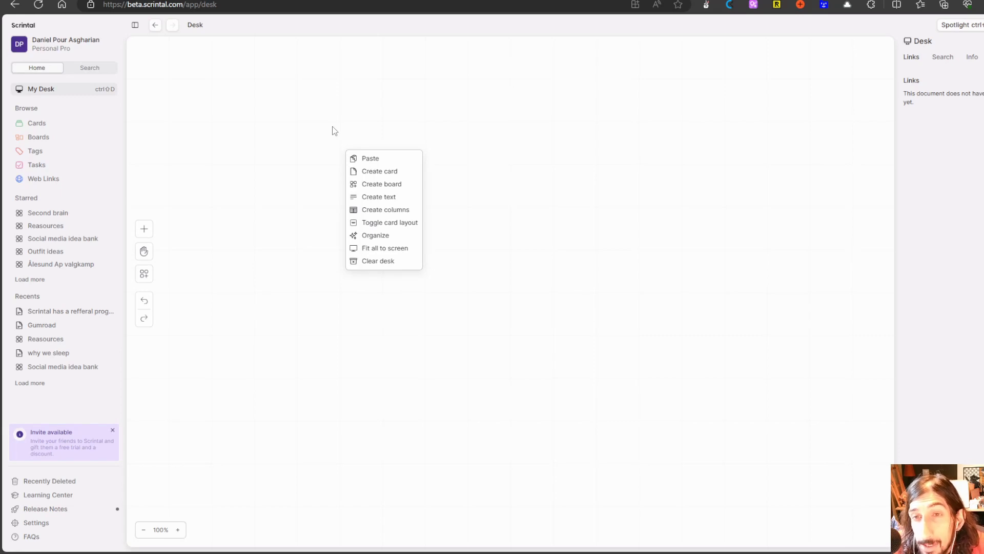
Open the Reasources board from the Second brain board and examine its cards, search list and links.
click(51, 213)
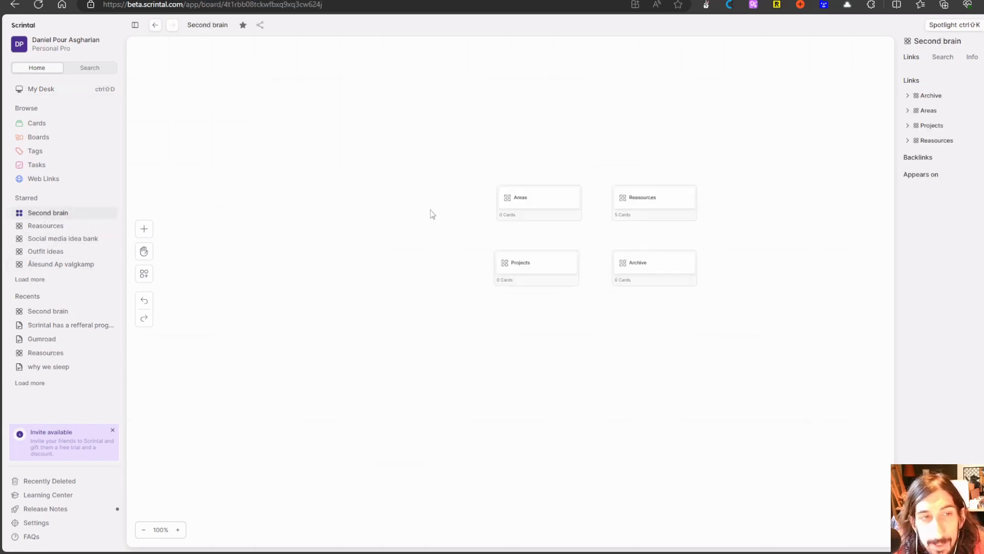
double_click(637, 203)
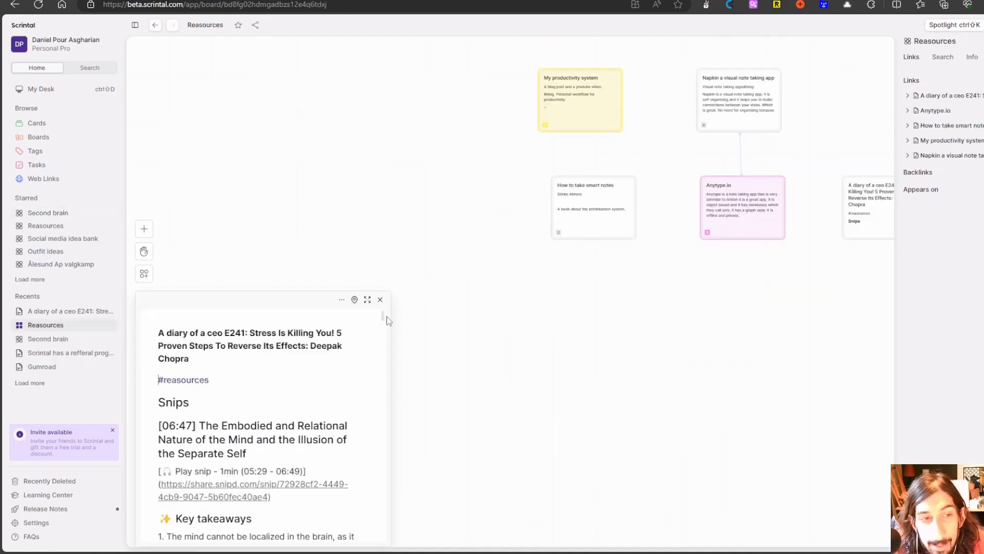
click(380, 300)
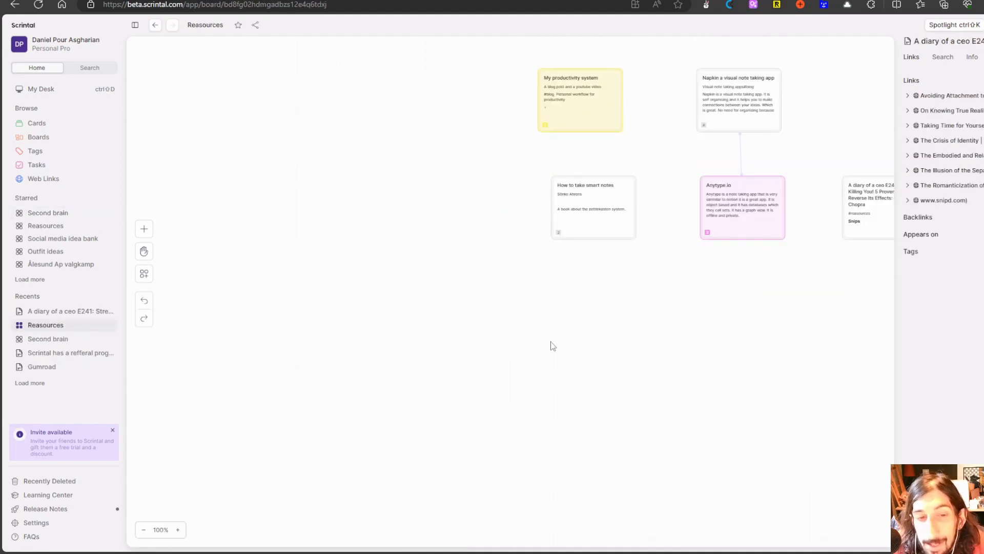
drag(552, 339, 472, 344)
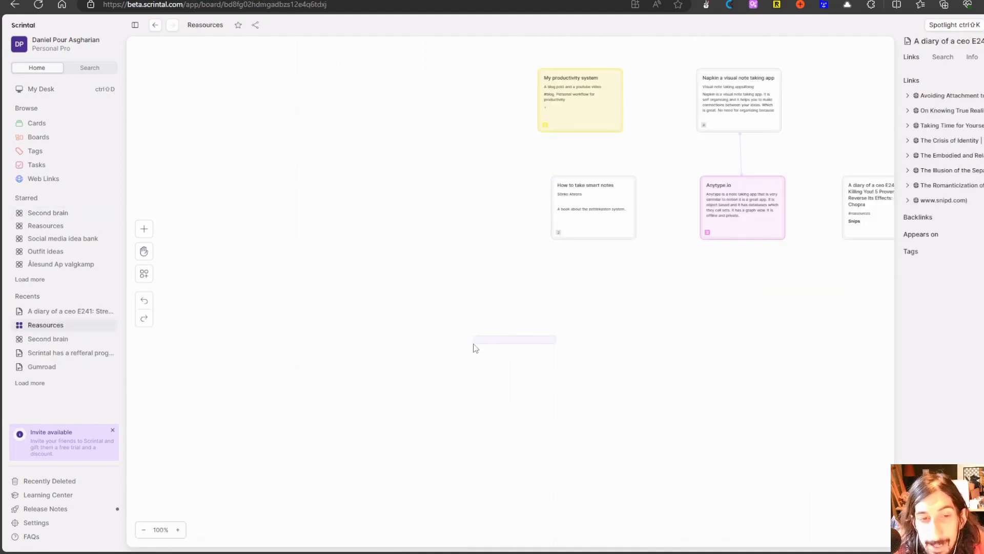
click(144, 251)
drag(661, 323, 470, 335)
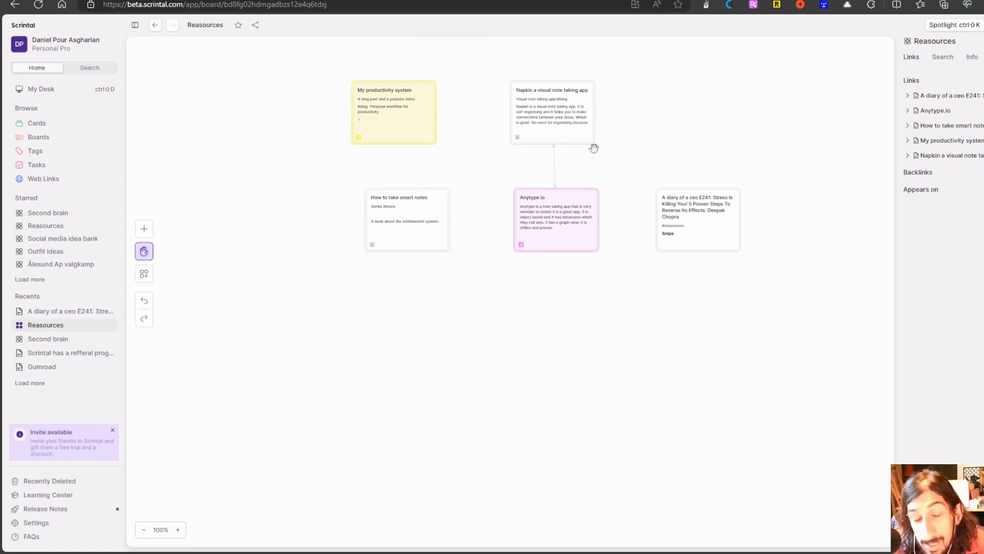
click(947, 58)
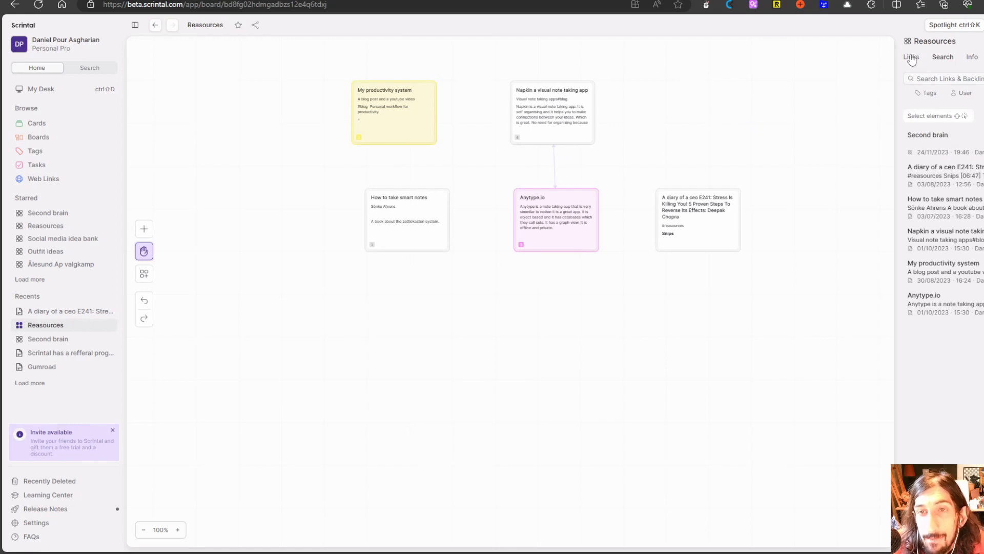
click(911, 58)
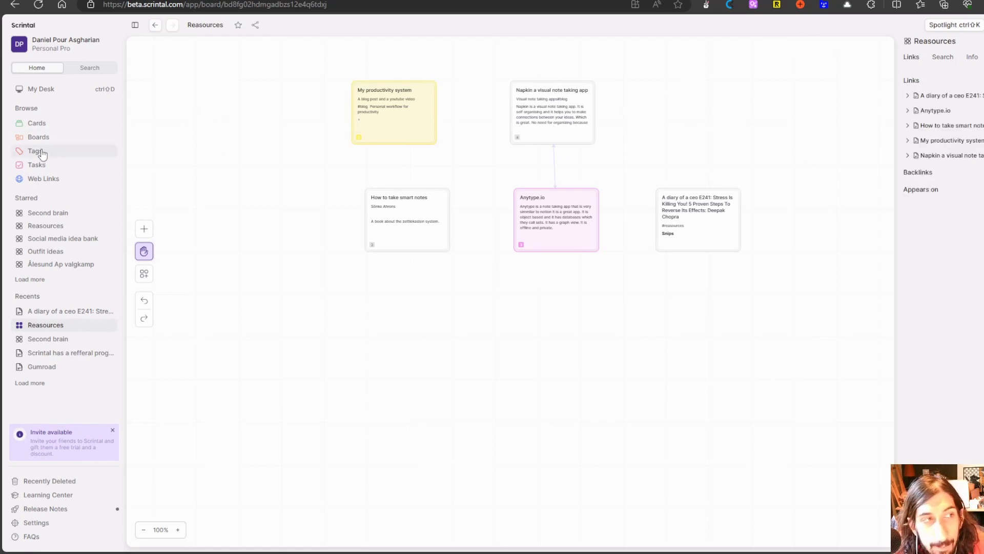
Create a column on My Desk, place it in the upper-left area of the canvas and title it Monday.
click(51, 91)
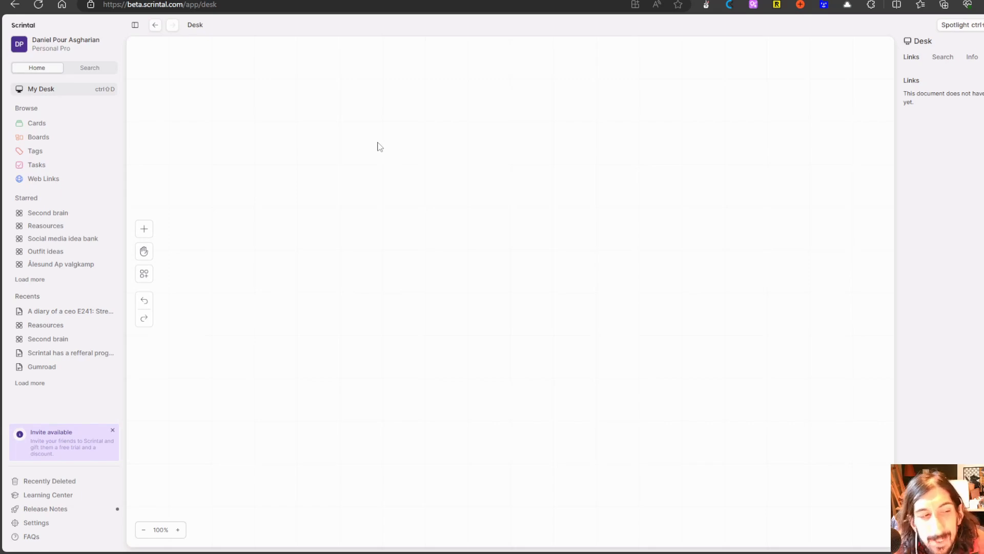
right_click(337, 163)
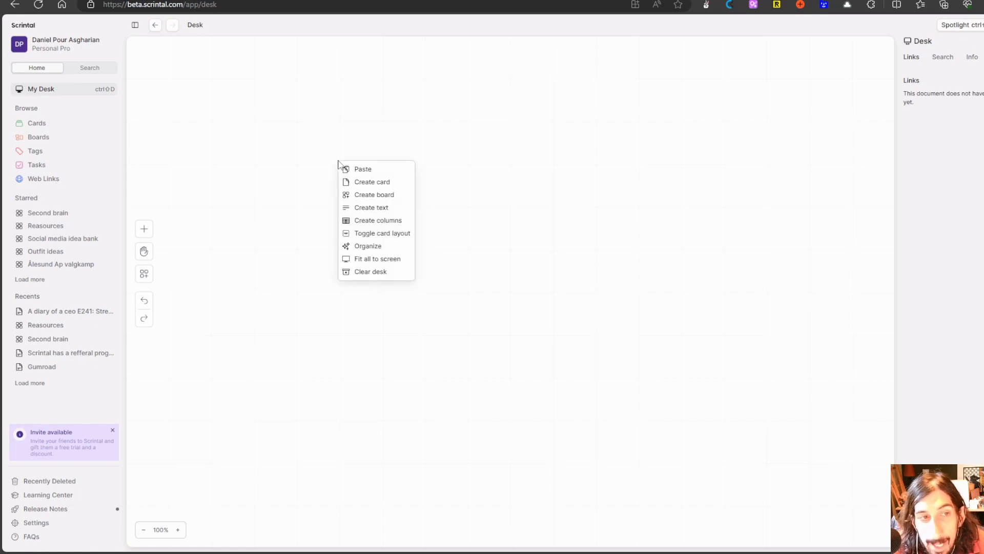
click(378, 220)
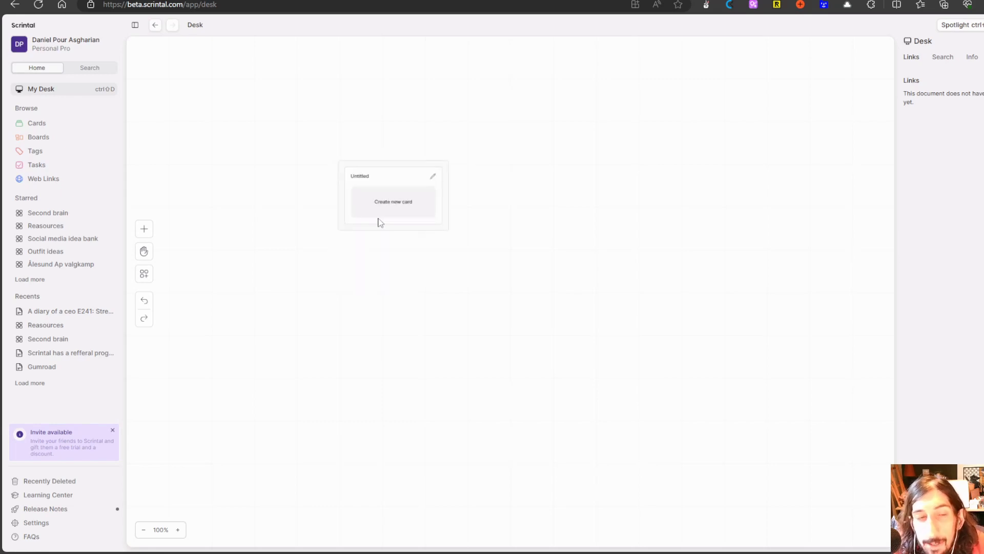
mouse_move(391, 176)
mouse_down()
mouse_move(334, 170)
mouse_move(378, 178)
mouse_move(375, 149)
mouse_up()
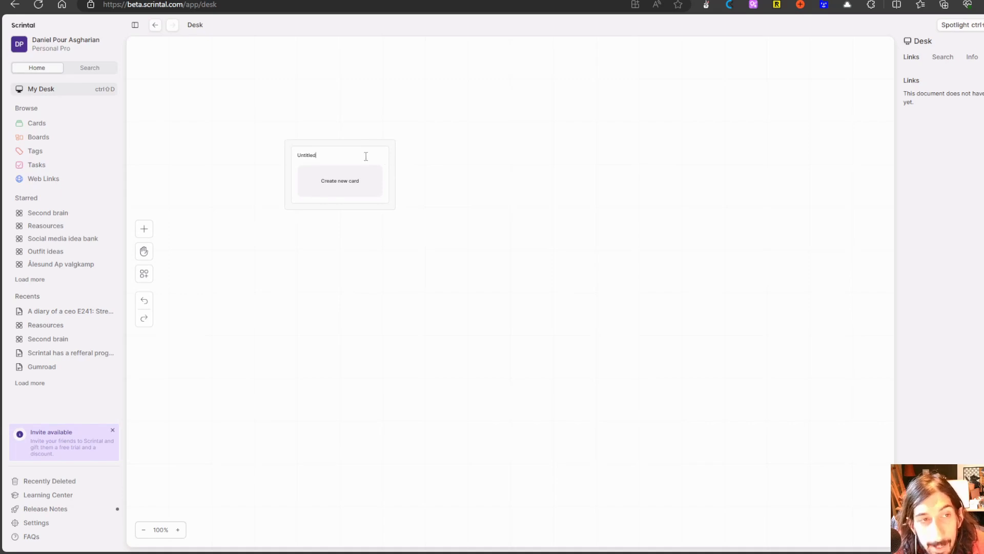
double_click(366, 157)
text(Monday)
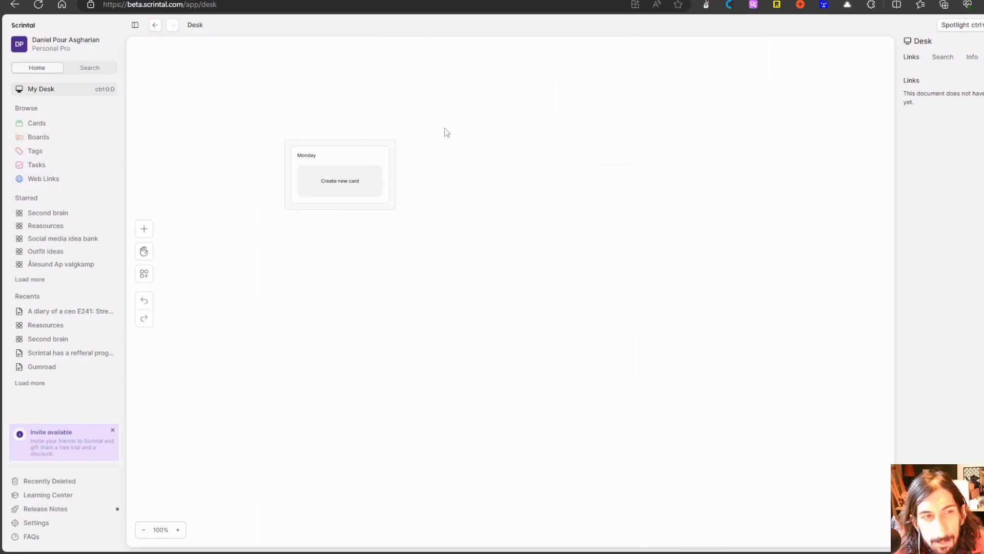
Add a second column, snap it directly to the right of the Monday column and title it Tuesday.
right_click(425, 172)
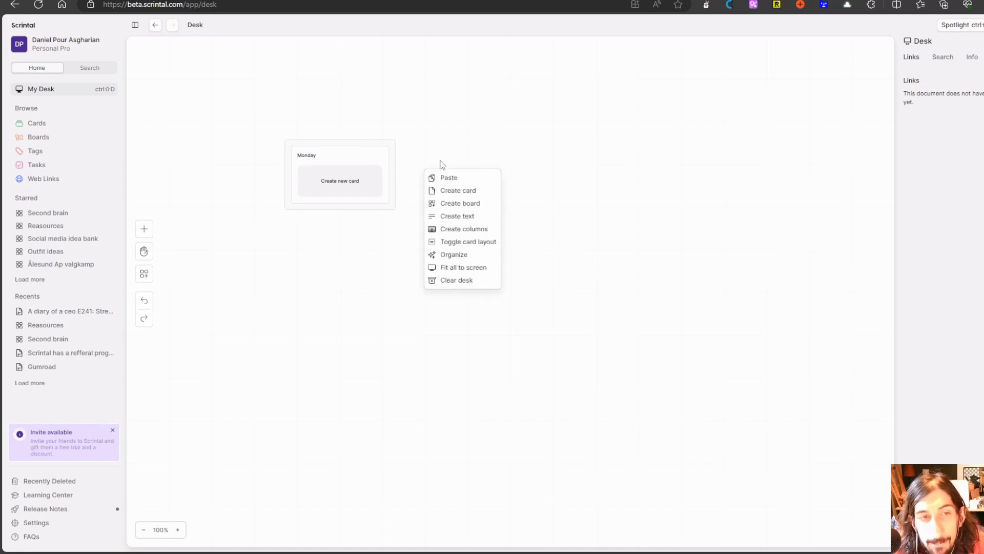
click(470, 229)
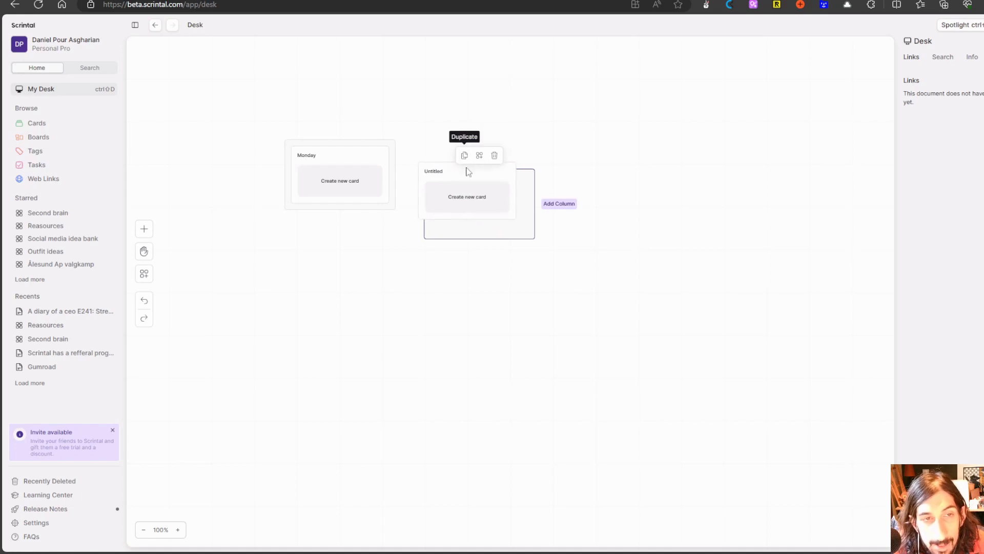
mouse_move(526, 176)
mouse_down()
mouse_move(497, 163)
mouse_move(496, 143)
mouse_up()
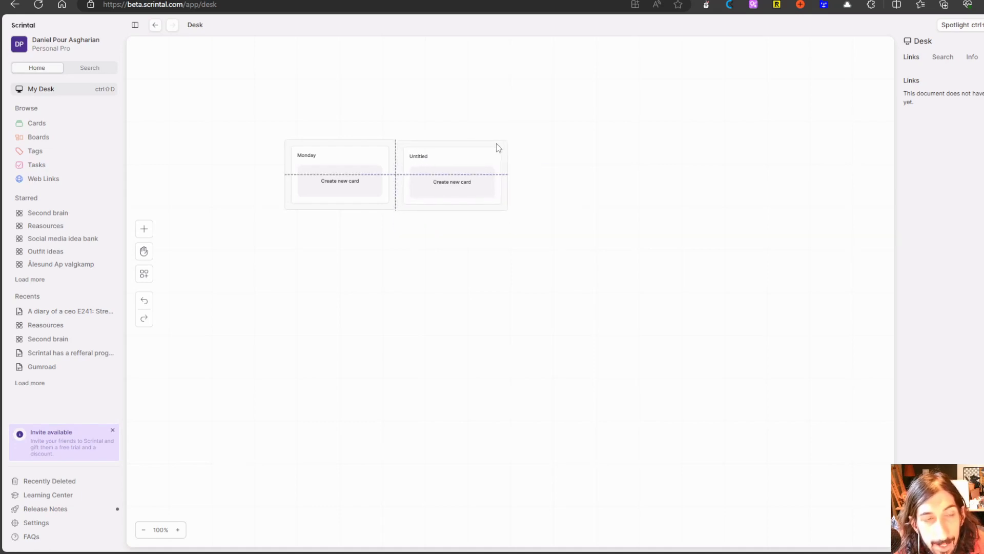
click(430, 157)
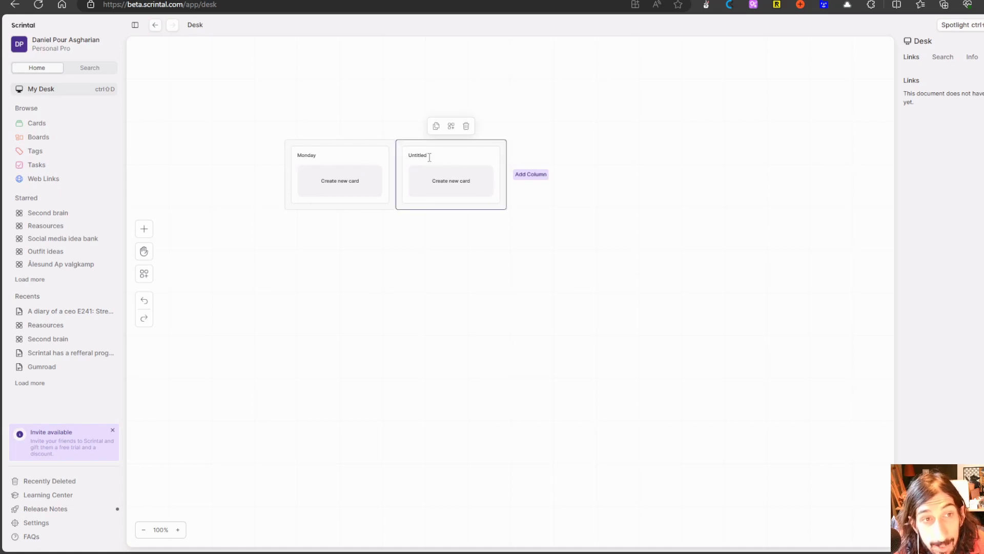
double_click(430, 158)
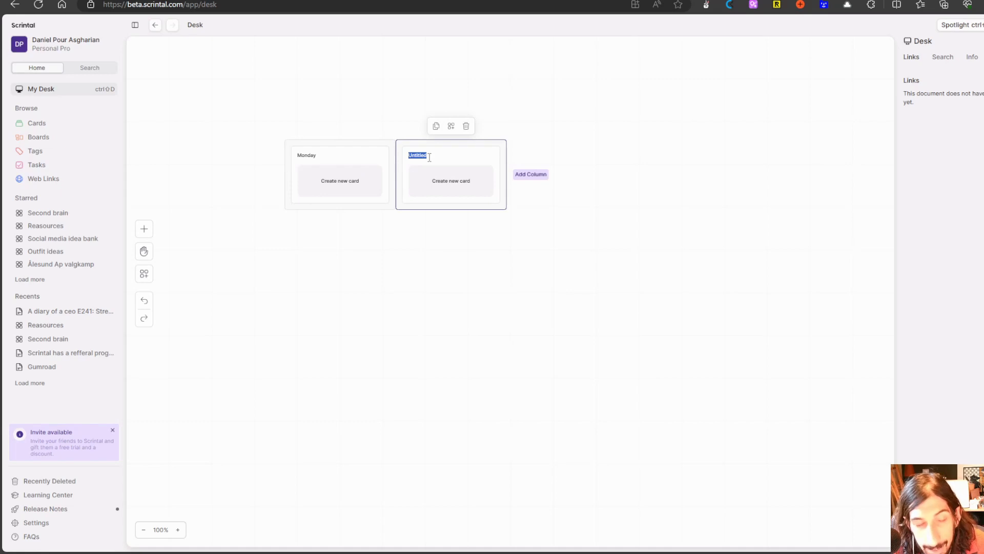
text(Tuesday)
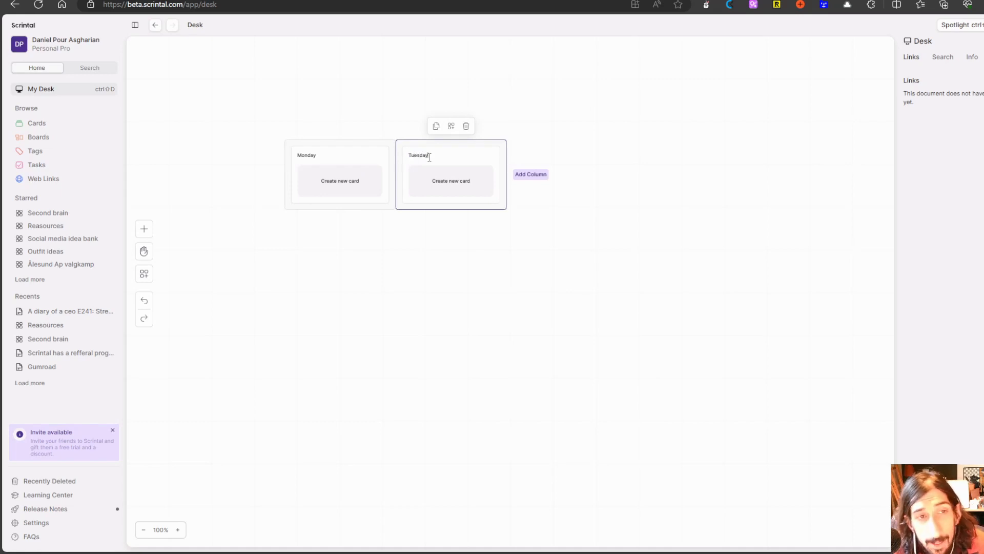
click(577, 258)
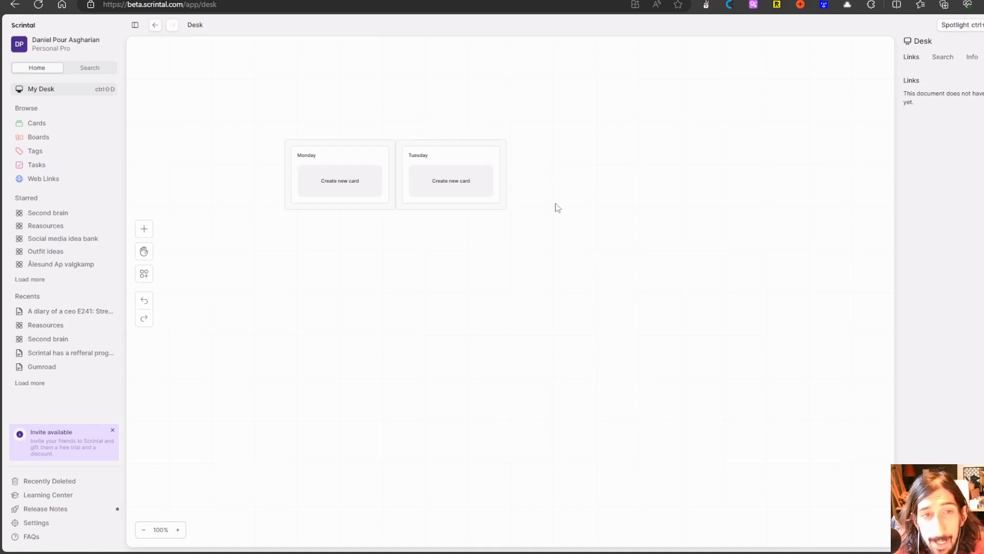
Add a third column, attach it to the right of the Tuesday column and title it Wednesday with the spelling corrected.
right_click(528, 166)
click(573, 224)
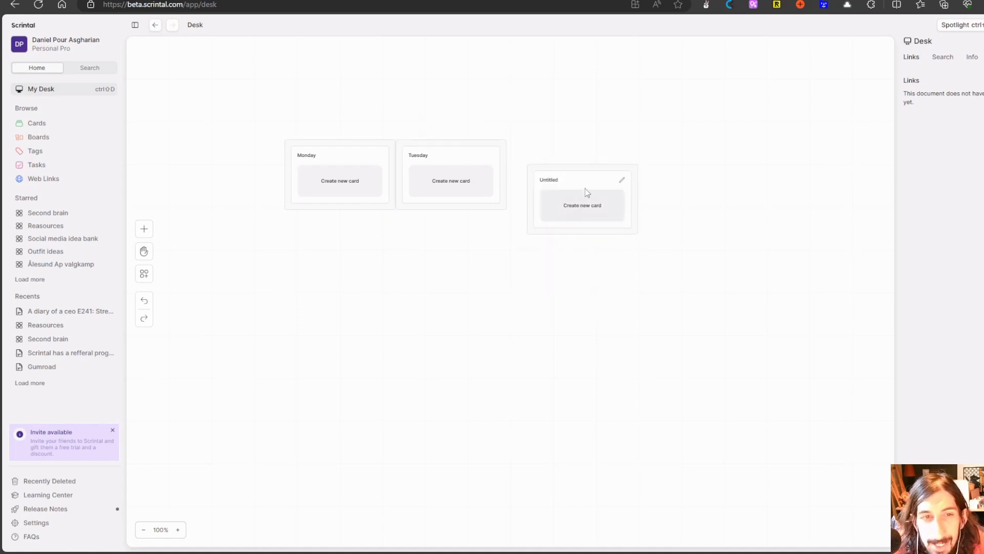
drag(578, 176, 588, 141)
click(554, 155)
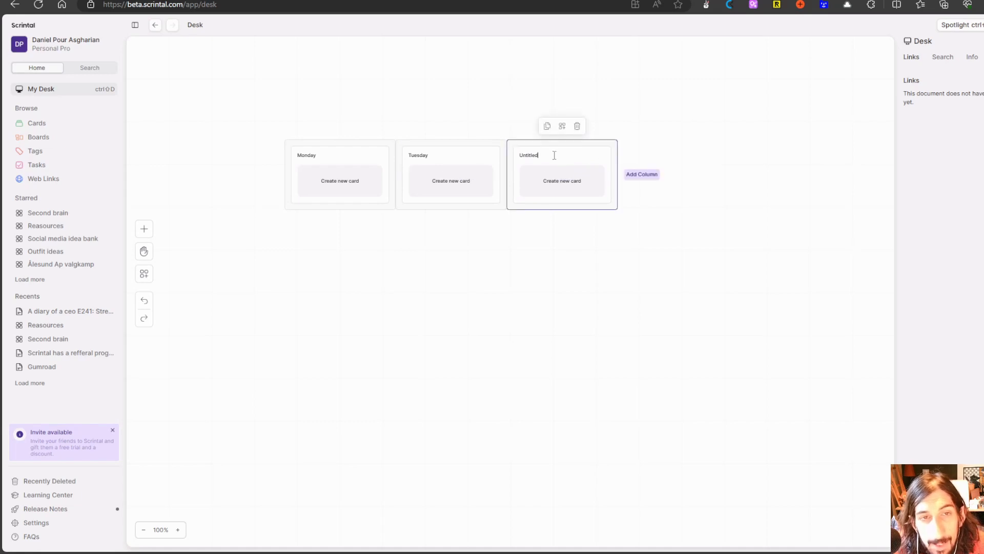
double_click(555, 156)
text(Wenesday)
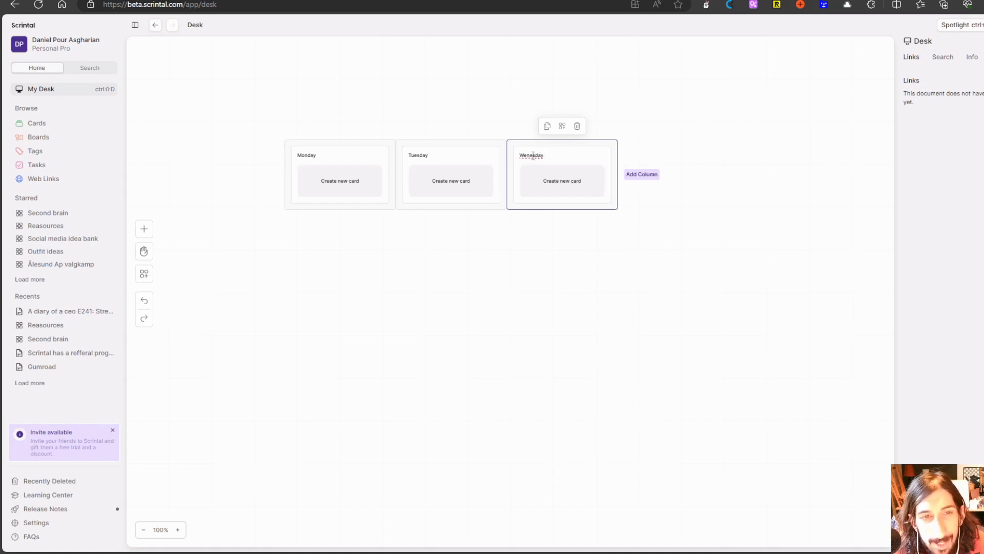
right_click(533, 155)
click(546, 162)
click(684, 157)
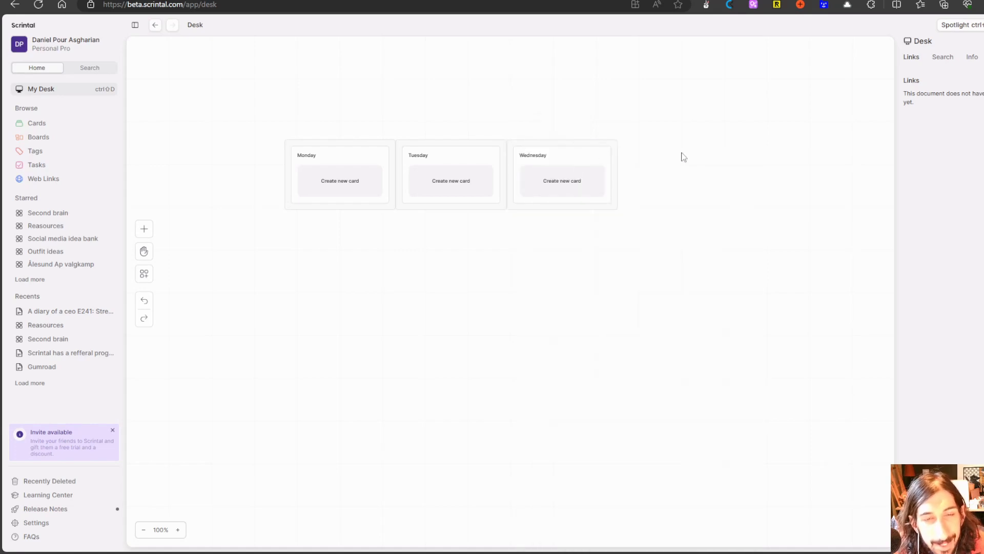
Add a fourth column titled Thursday and align it directly beside the Wednesday column.
right_click(659, 166)
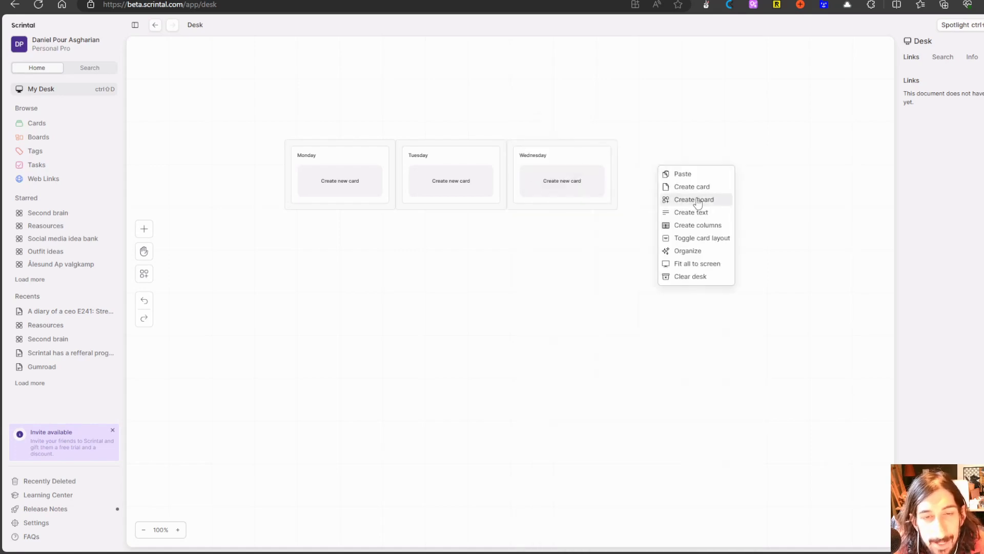
click(708, 225)
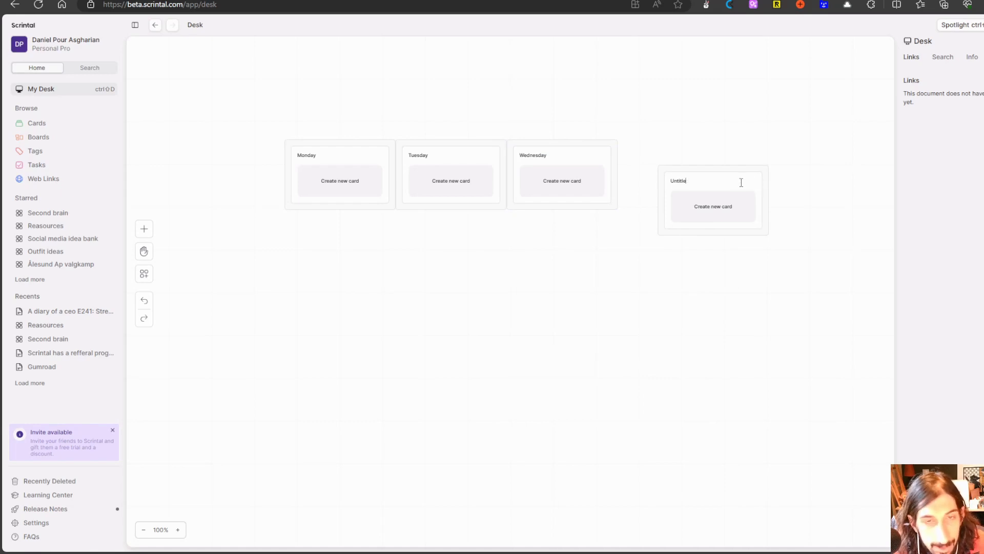
key(BackSpace)
key(BackSpace)
key(BackSpace)
key(BackSpace)
key(BackSpace)
key(BackSpace)
key(BackSpace)
text(Thursday)
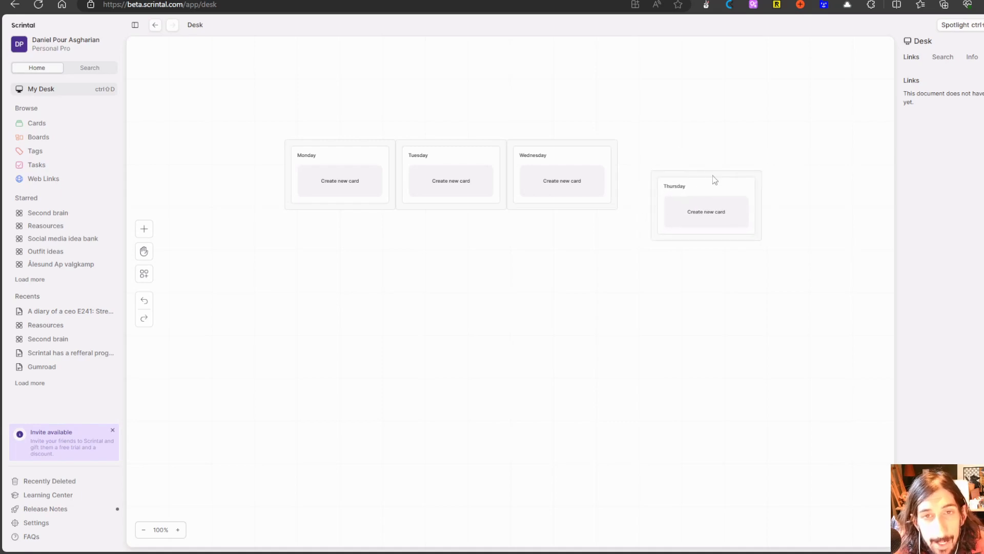
drag(710, 176, 680, 150)
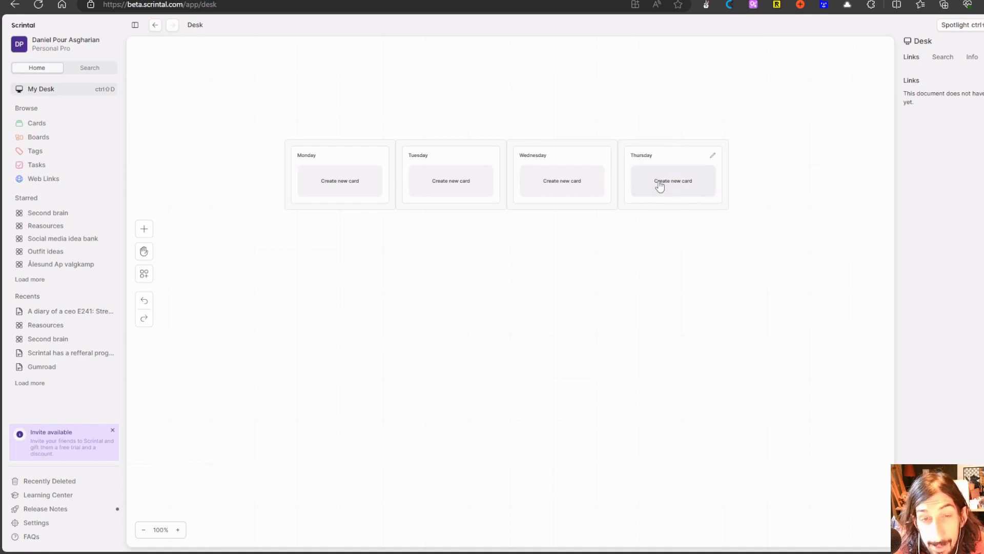
Add a fifth column, snap it to the right of the Thursday column and title it Friday.
right_click(758, 162)
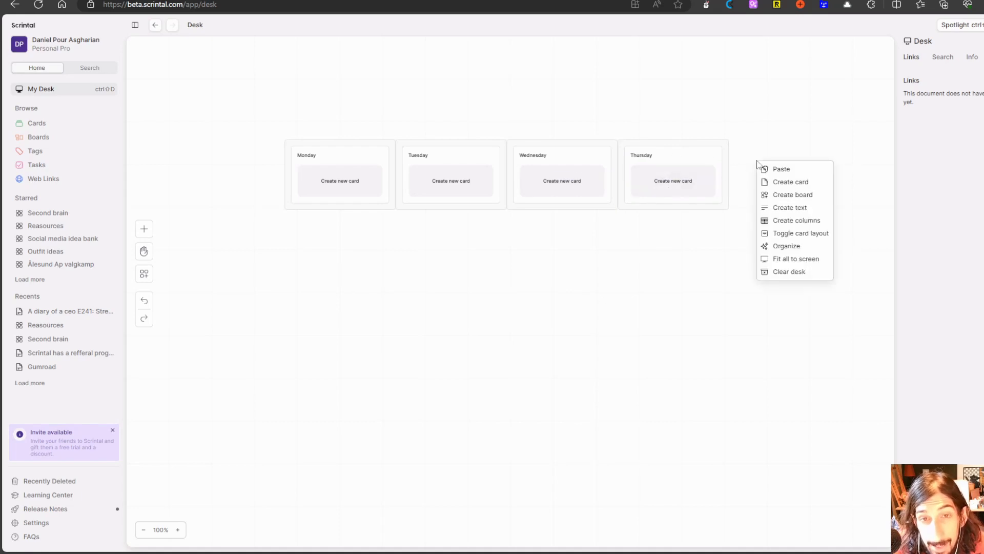
click(797, 220)
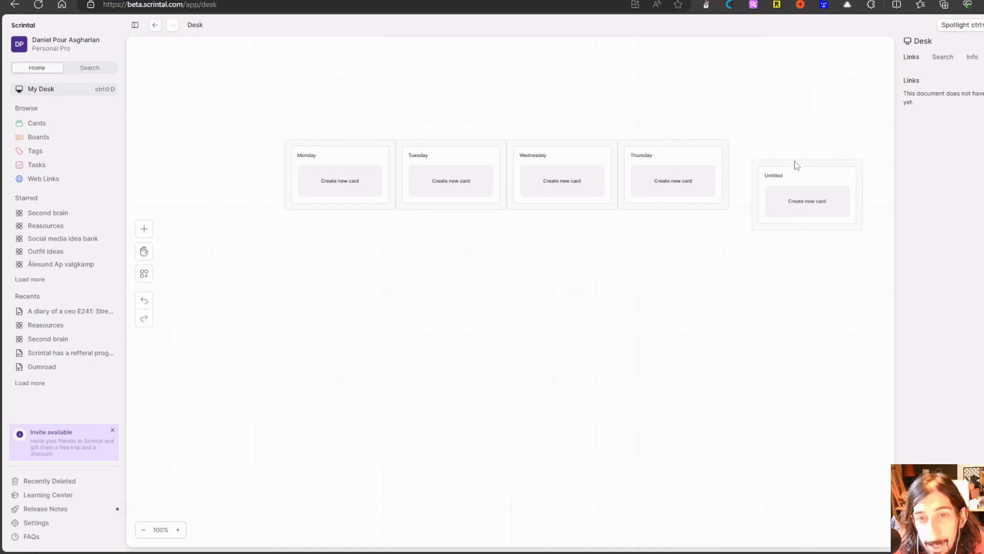
drag(796, 165, 764, 163)
click(762, 156)
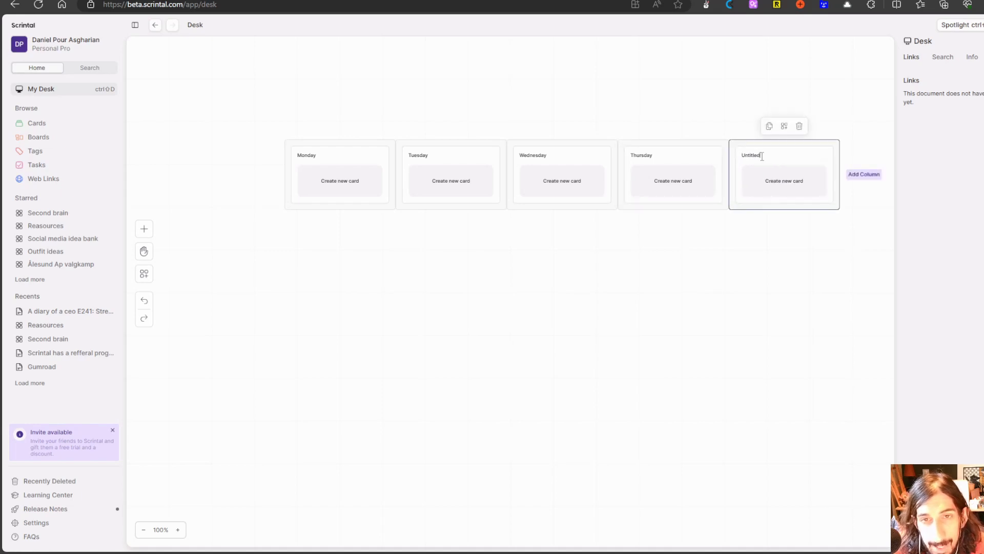
double_click(762, 156)
text(Friday)
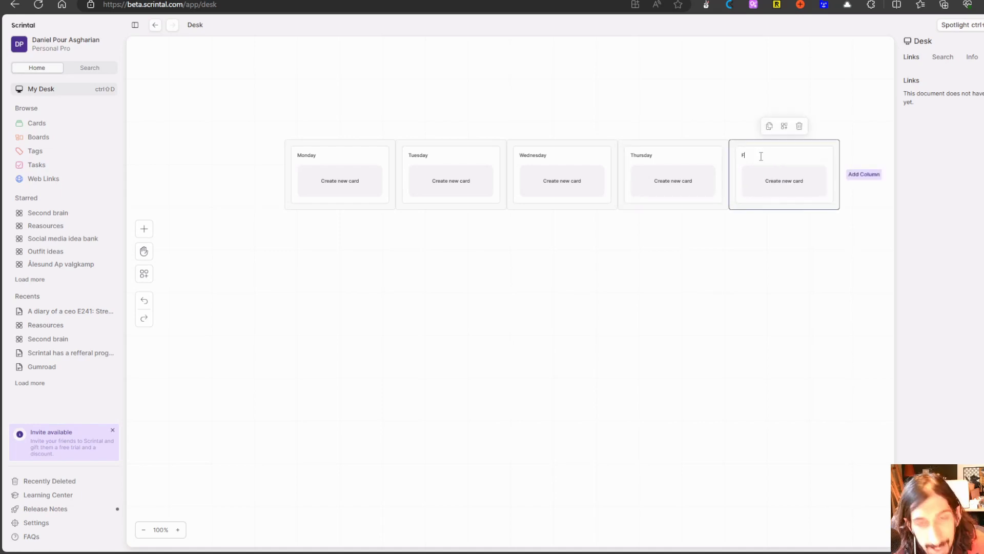
click(659, 254)
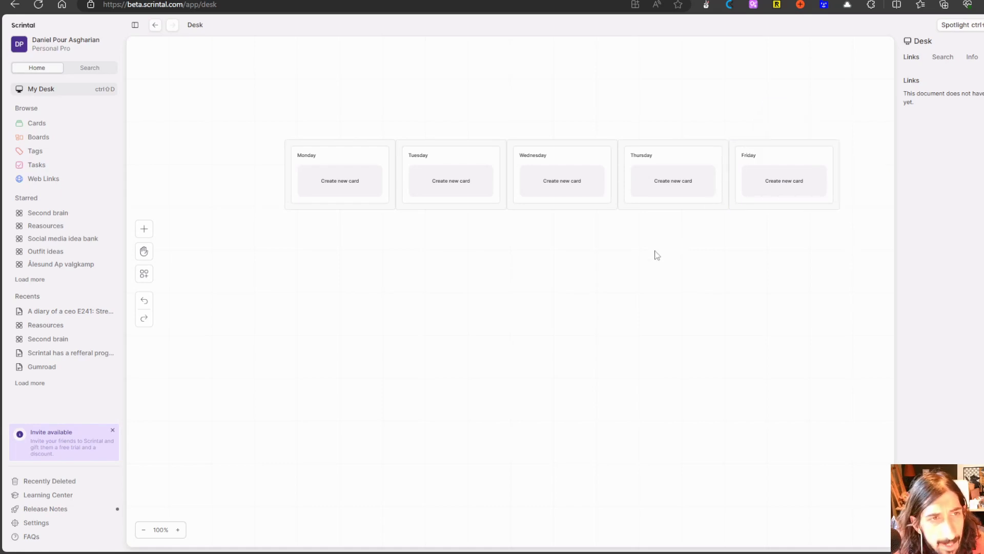
Create a new card in the Monday column and title it "Go for a walk".
click(341, 184)
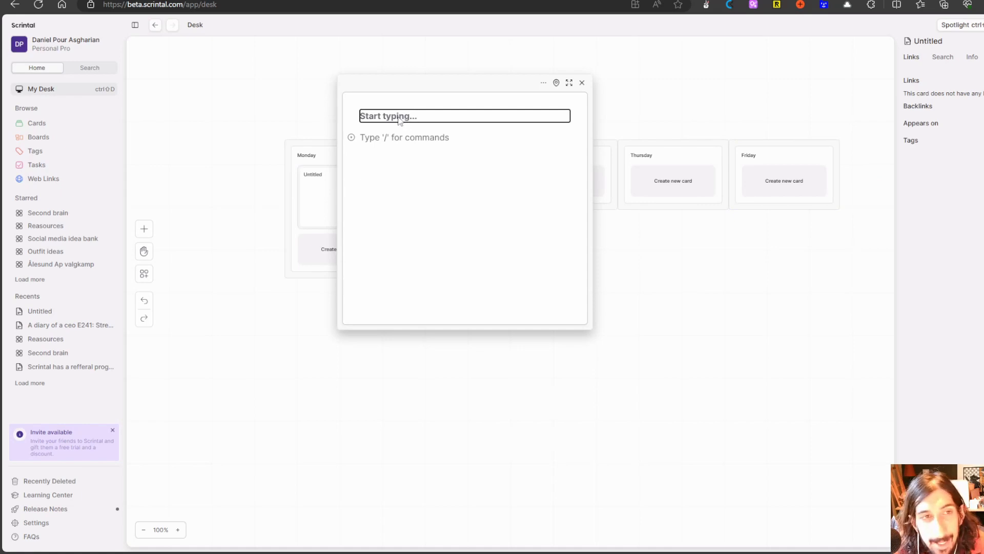
text(Go f)
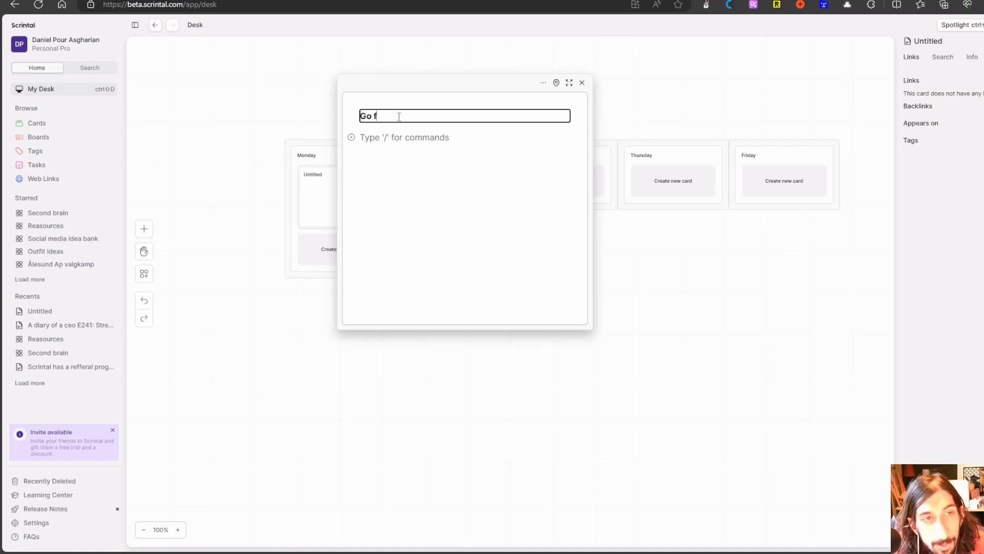
text(or a)
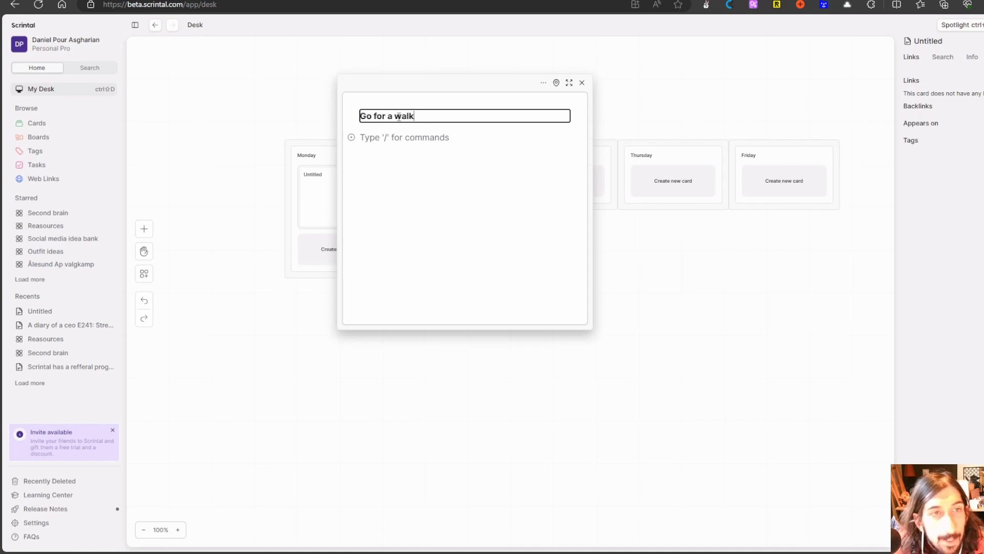
Complete the Monday card's title as "Go for a walk" and close the card.
text( walk)
click(279, 231)
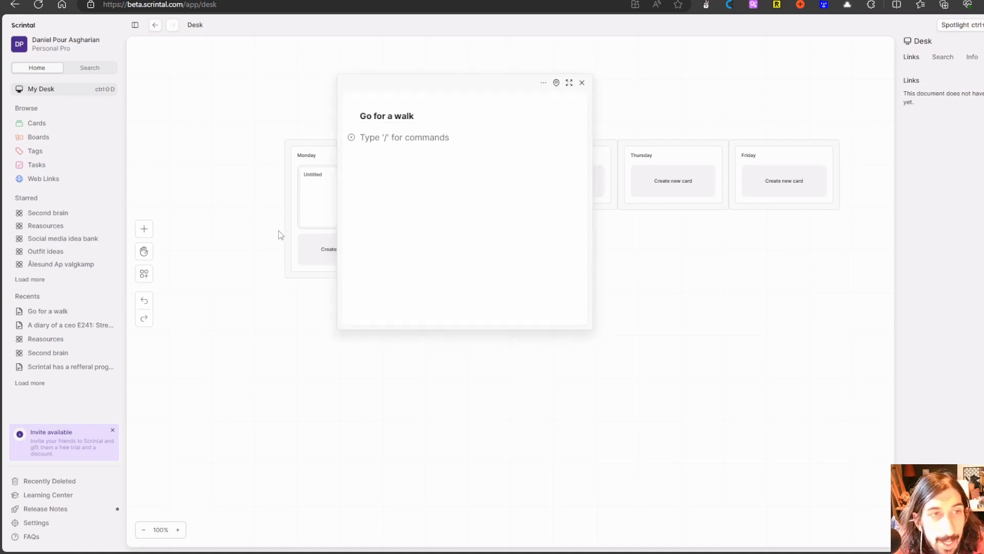
click(571, 84)
key(alt+Left)
click(581, 83)
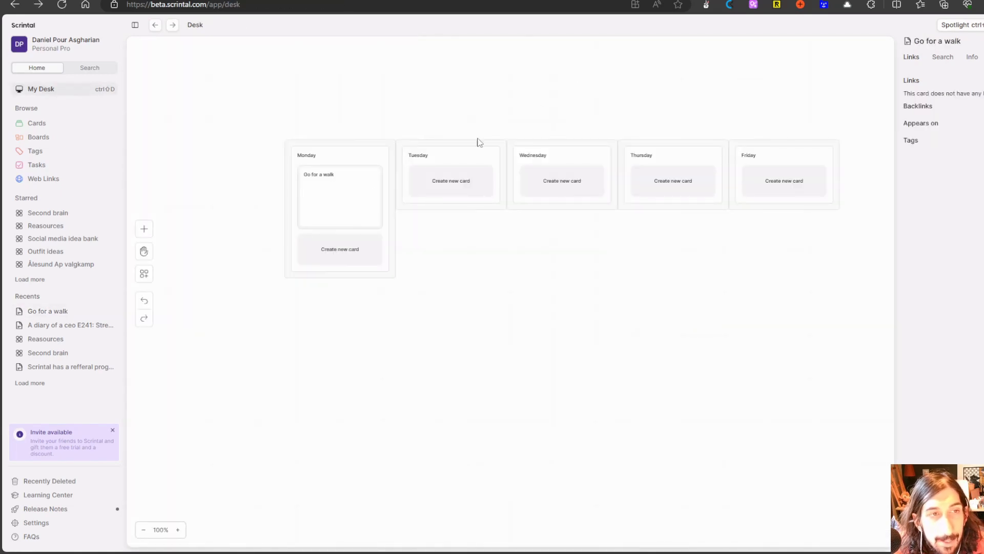
Create a second card in the Monday column and title it "Project a".
click(353, 254)
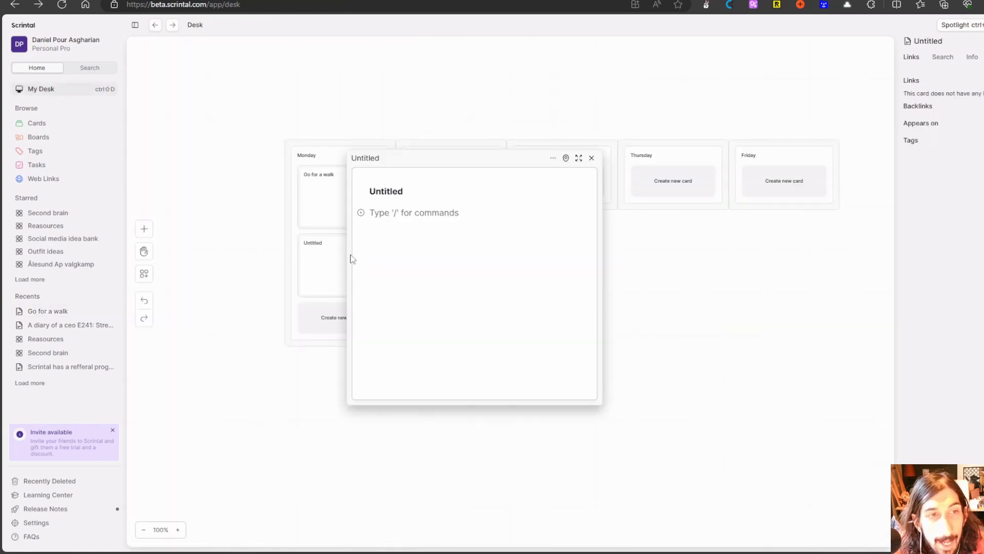
click(422, 193)
text(Project a)
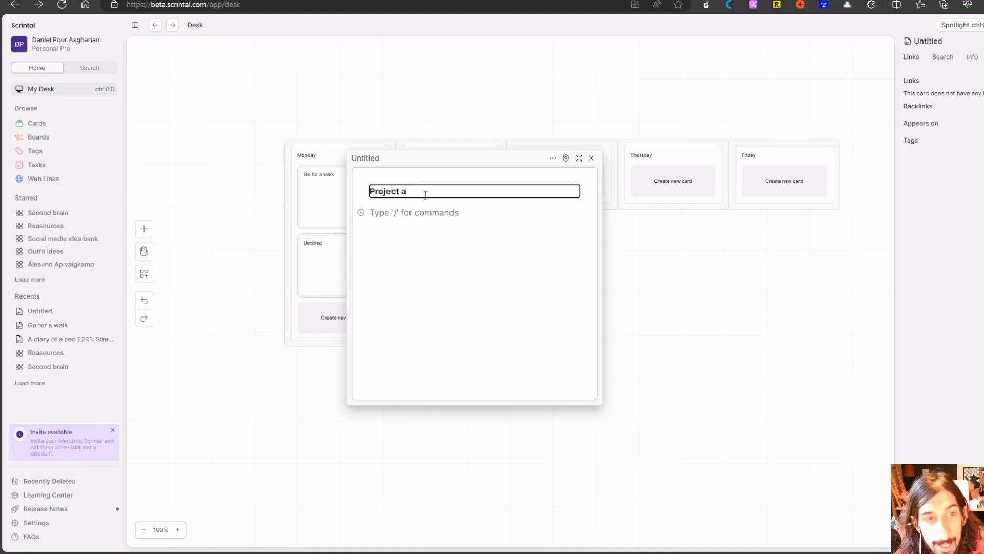
Add a checklist to the Project a card with four placeholder tasks, from "jgfgjgjfk" to "grklgjkgjr", and close the card.
click(406, 215)
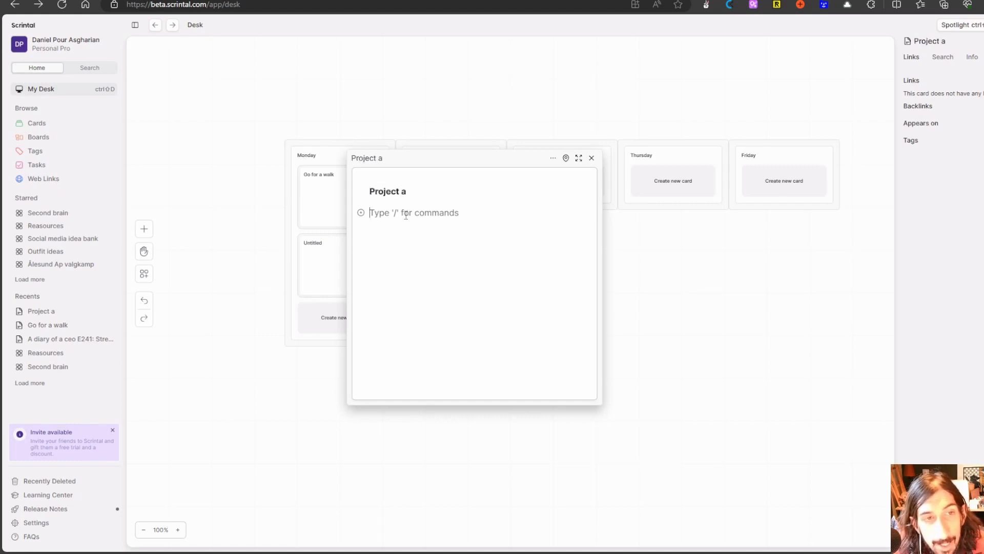
text(/)
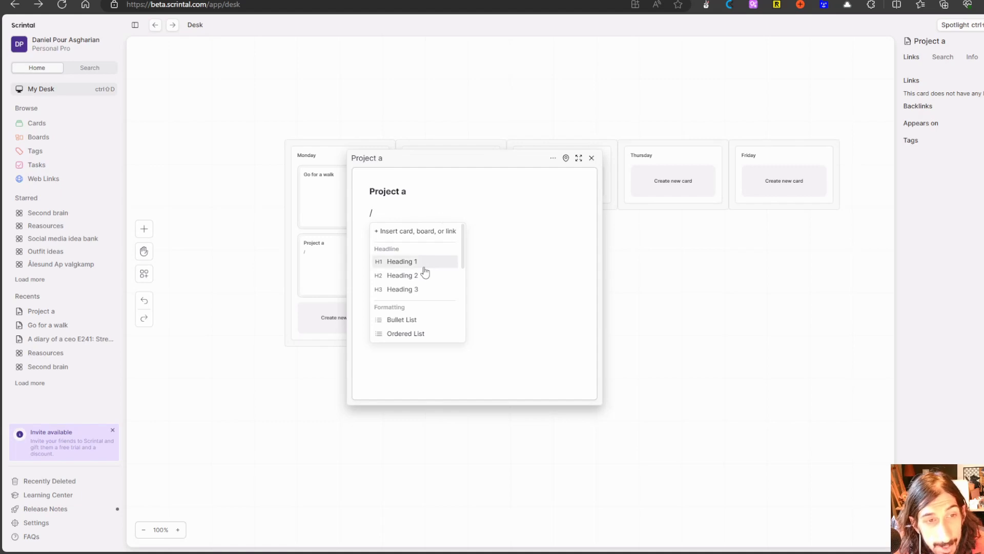
scroll(426, 272, down, 2)
click(411, 295)
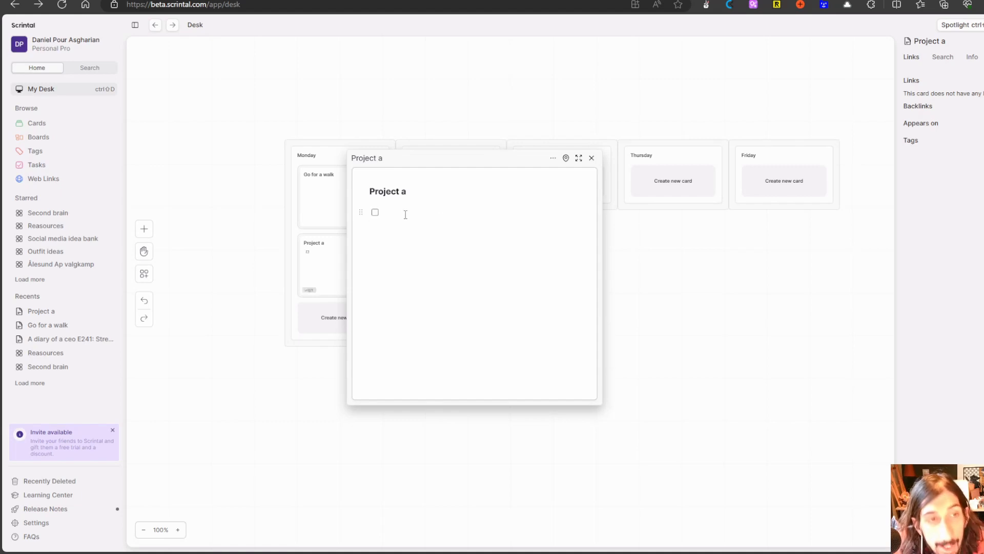
text(jgfgjgjfk )
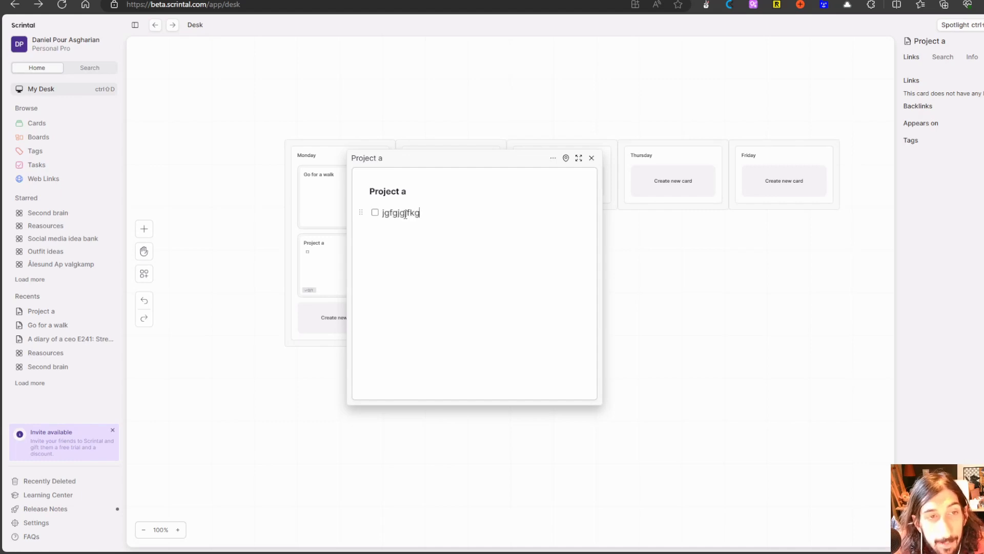
text(gjdrøkdjgkdøgd )
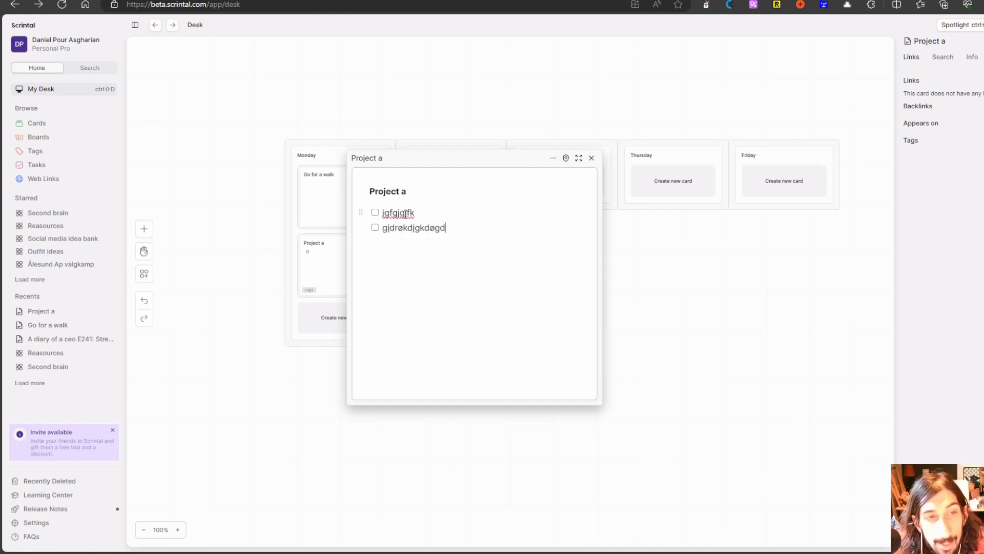
text(gjrgjkdrkjgørd)
key(Return)
text(grklgjkgjr)
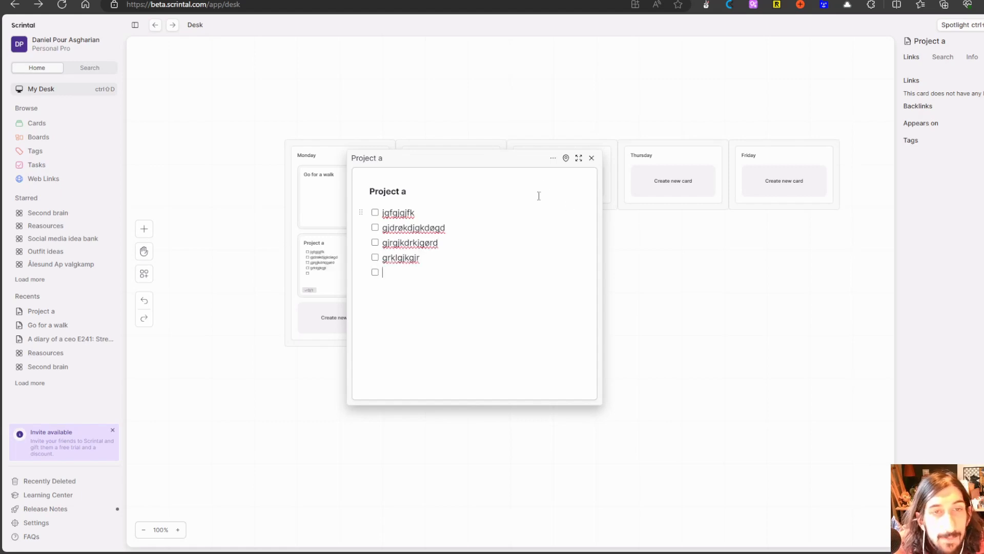
click(593, 158)
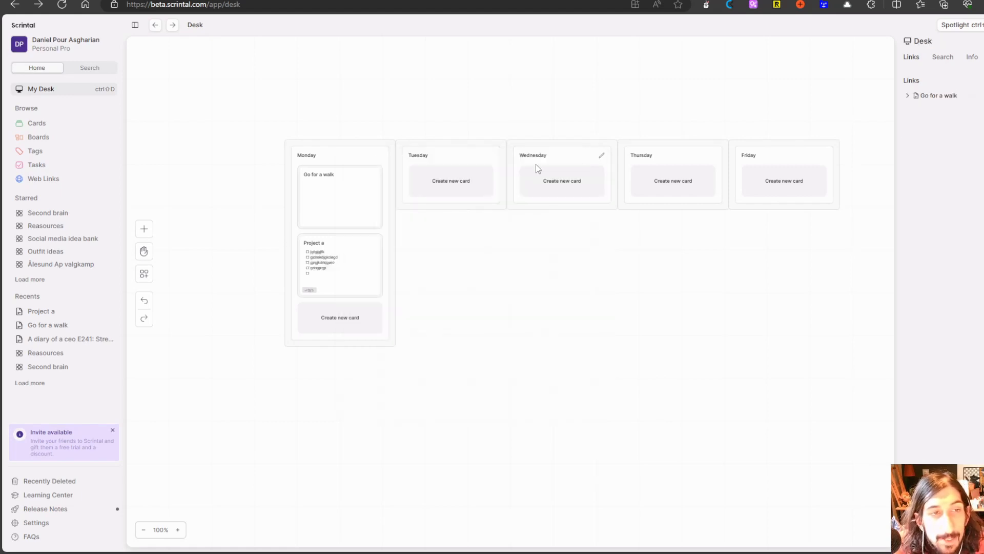
Review the unchecked items on the Tasks page, return to the desk and look into the Go for a walk card.
click(48, 167)
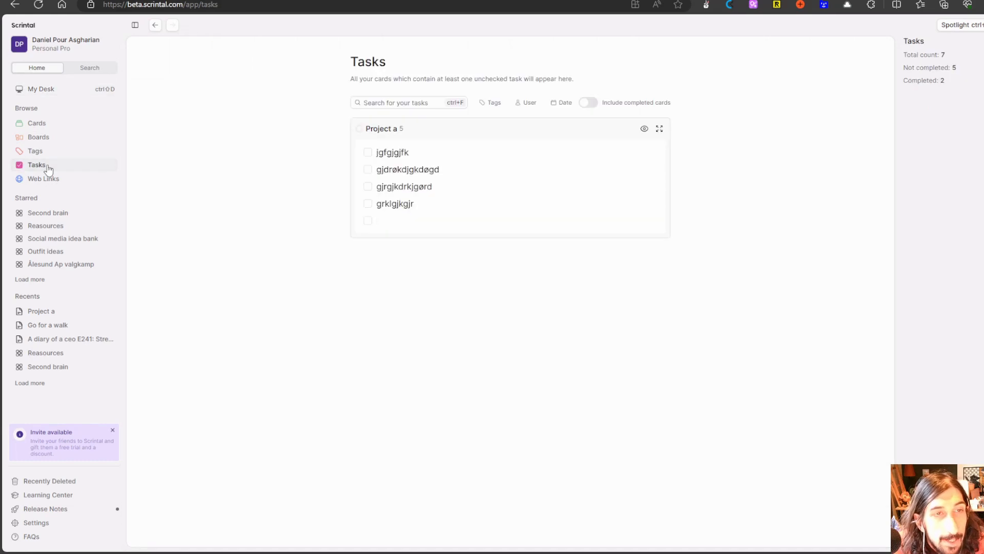
key(alt+Left)
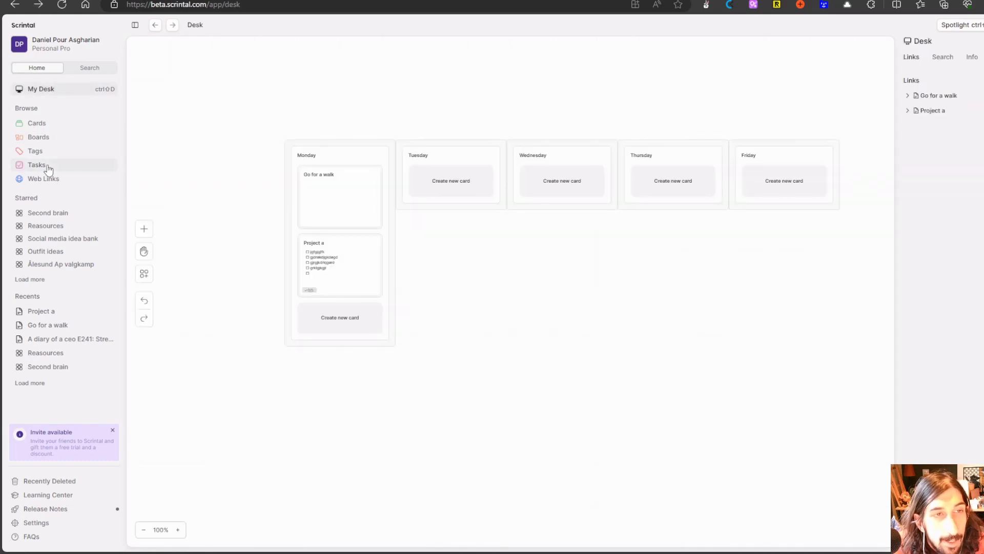
double_click(330, 211)
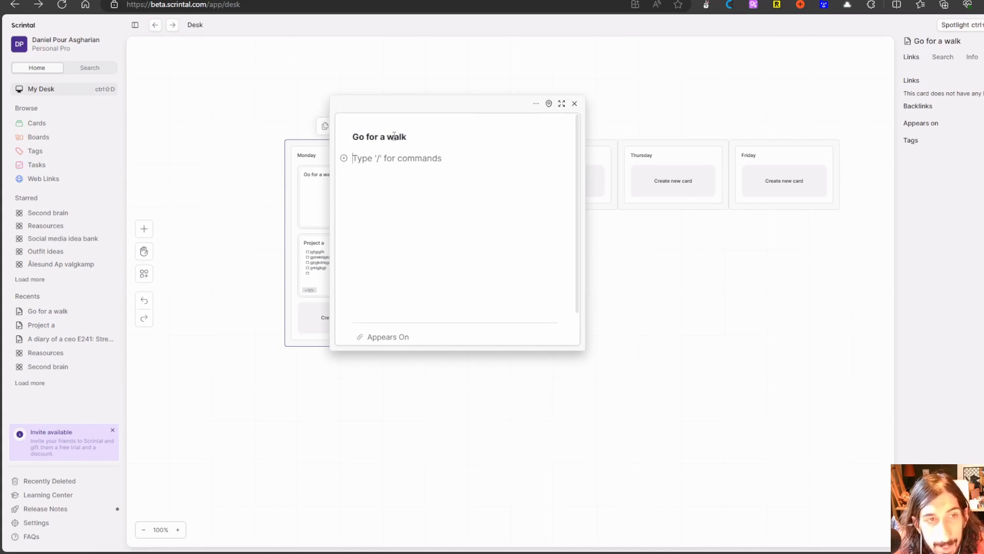
click(575, 104)
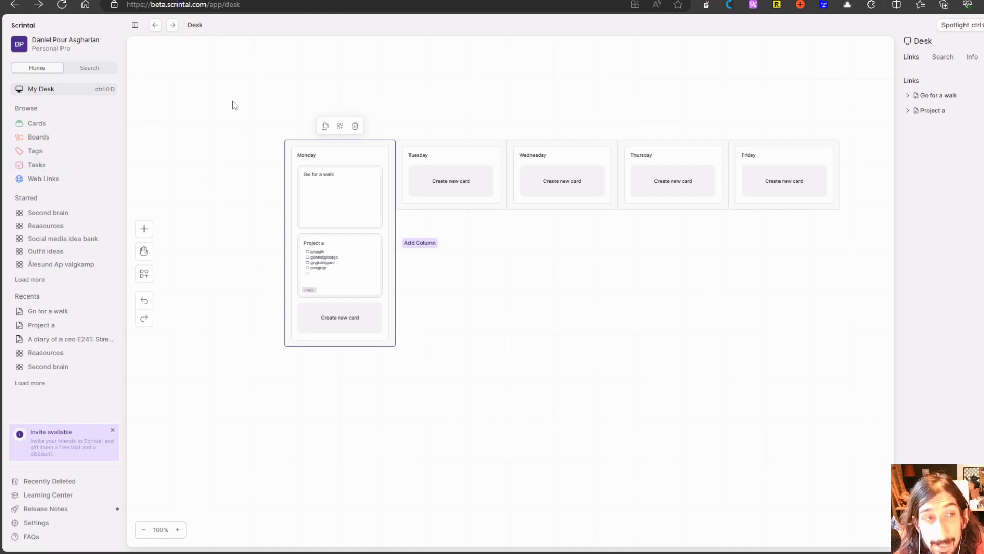
drag(232, 101, 692, 292)
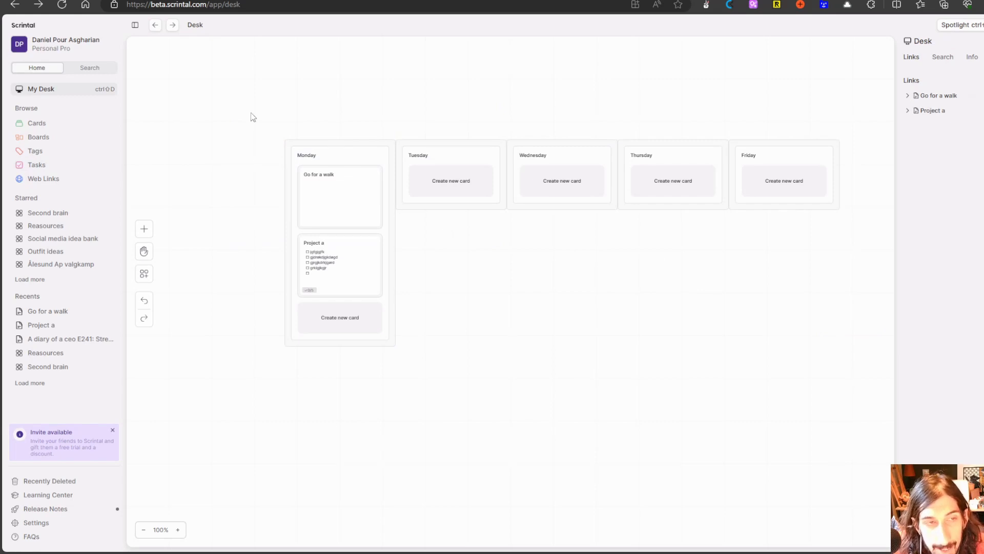
drag(252, 117, 841, 336)
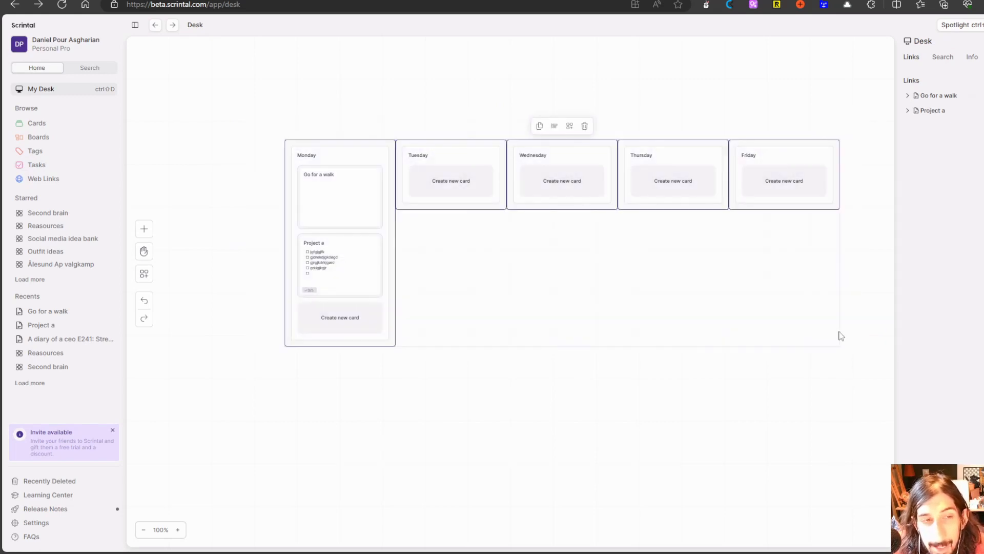
click(522, 370)
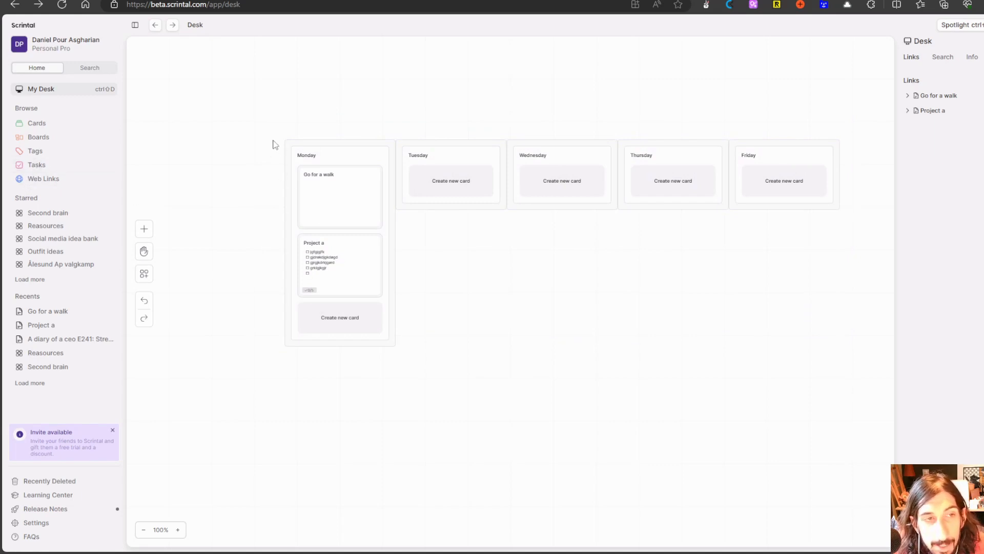
drag(260, 129, 836, 347)
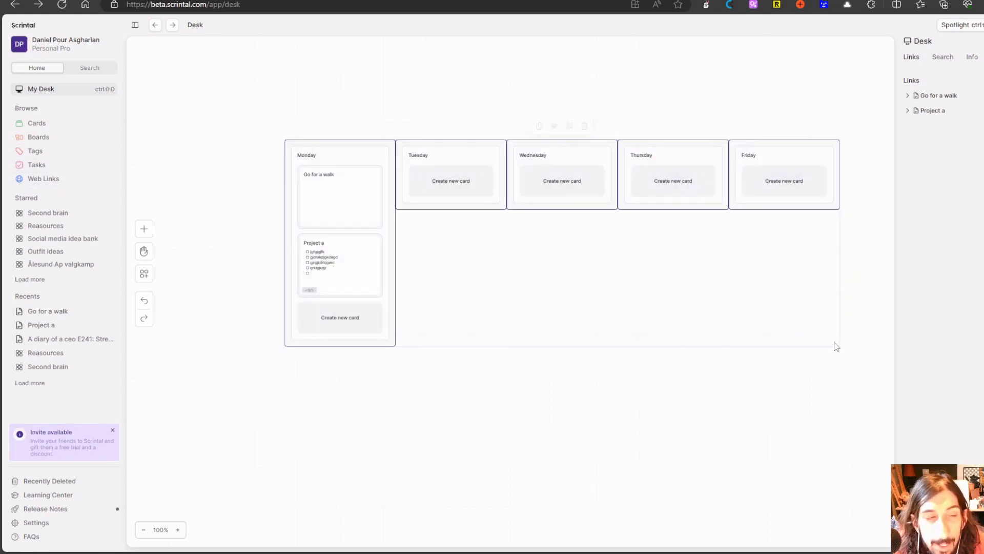
click(431, 430)
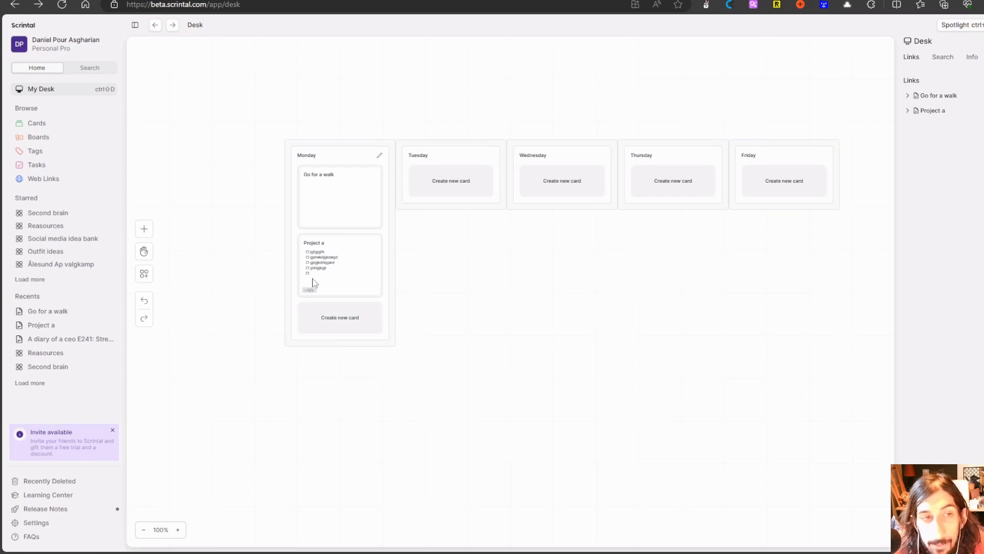
drag(237, 123, 846, 352)
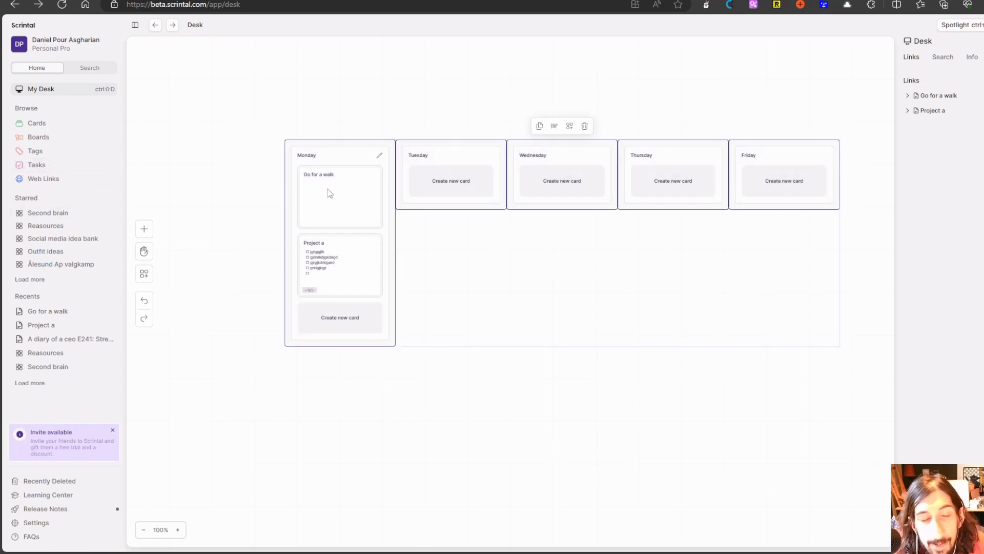
click(203, 161)
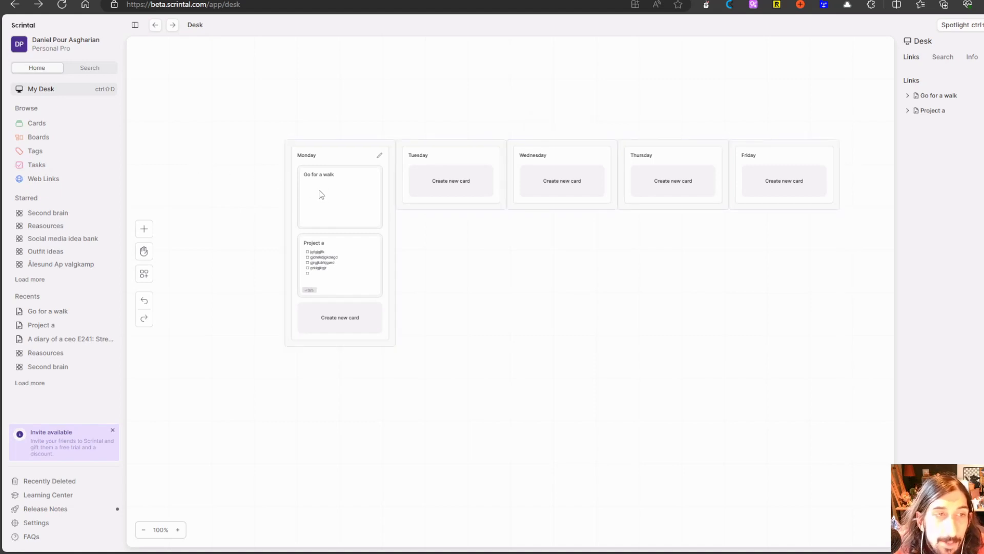
click(339, 250)
drag(336, 244, 340, 242)
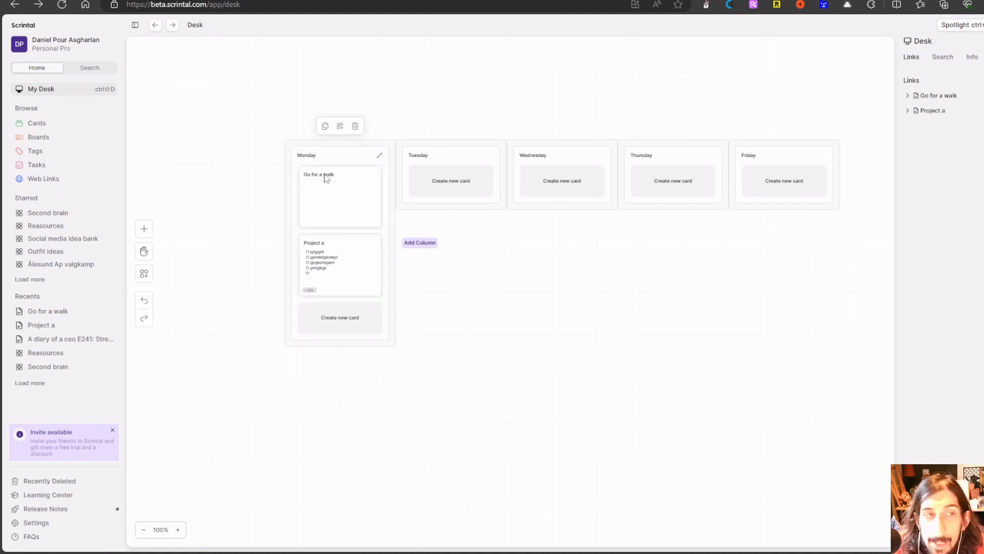
Move the Go for a walk card from the Monday column to the Thursday column.
drag(325, 180, 764, 198)
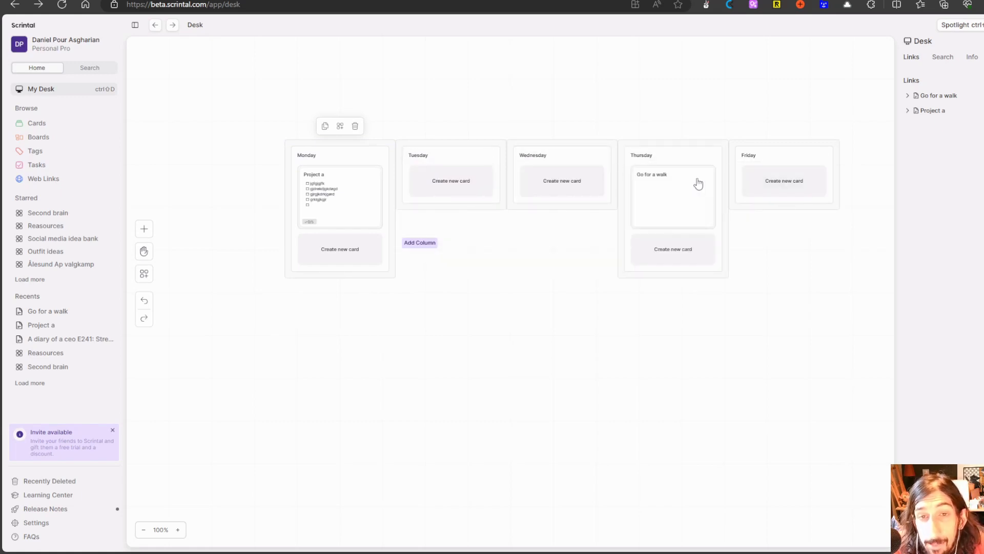
drag(672, 189, 770, 183)
drag(645, 202, 398, 164)
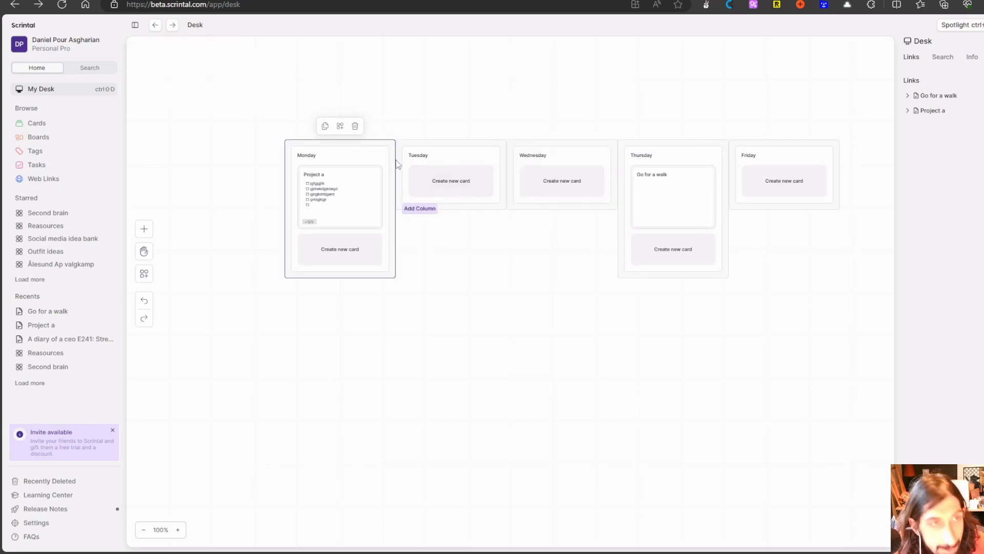
Create a card titled "Take out trash" in the Wednesday column and move it to the Friday column.
drag(536, 168, 539, 191)
click(541, 189)
click(599, 123)
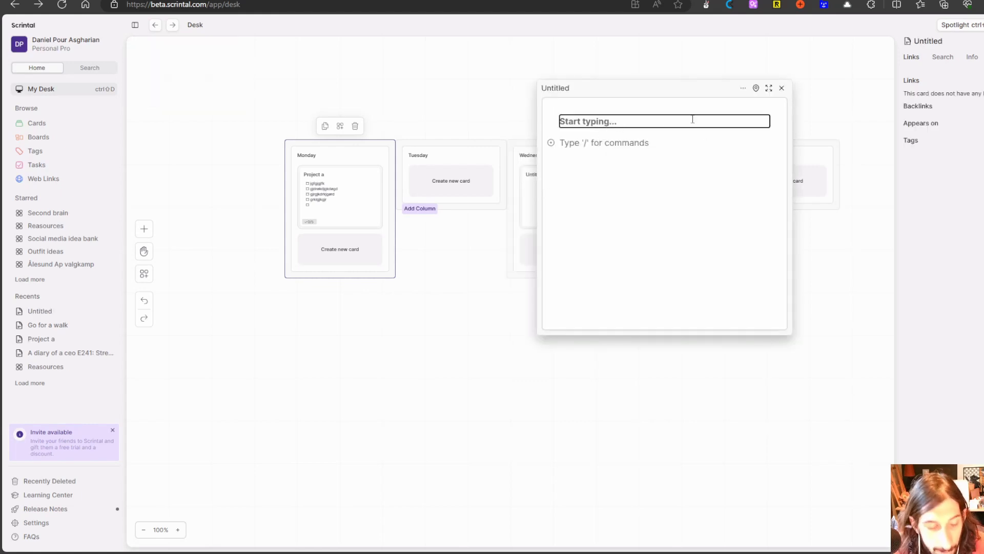
text(Take out trash)
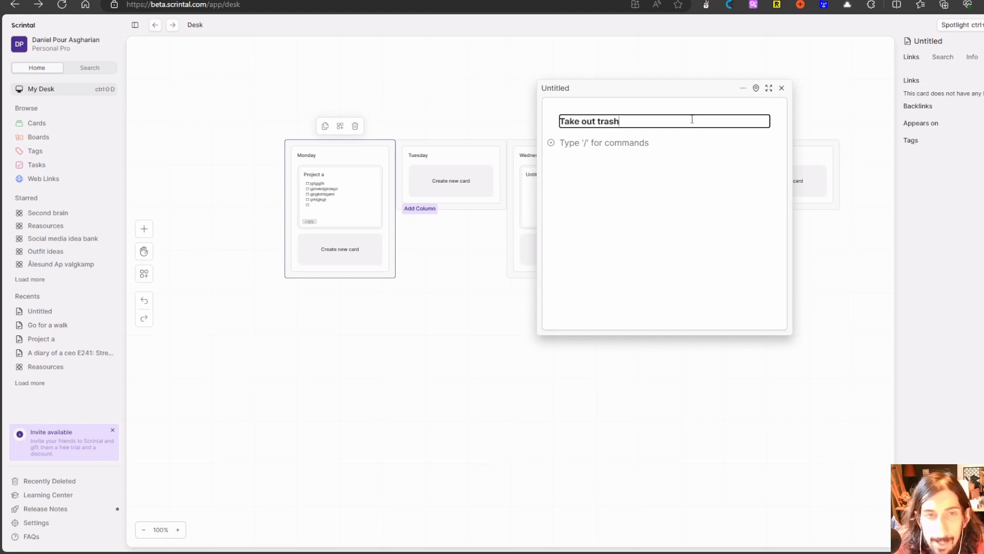
click(781, 88)
drag(562, 200, 763, 180)
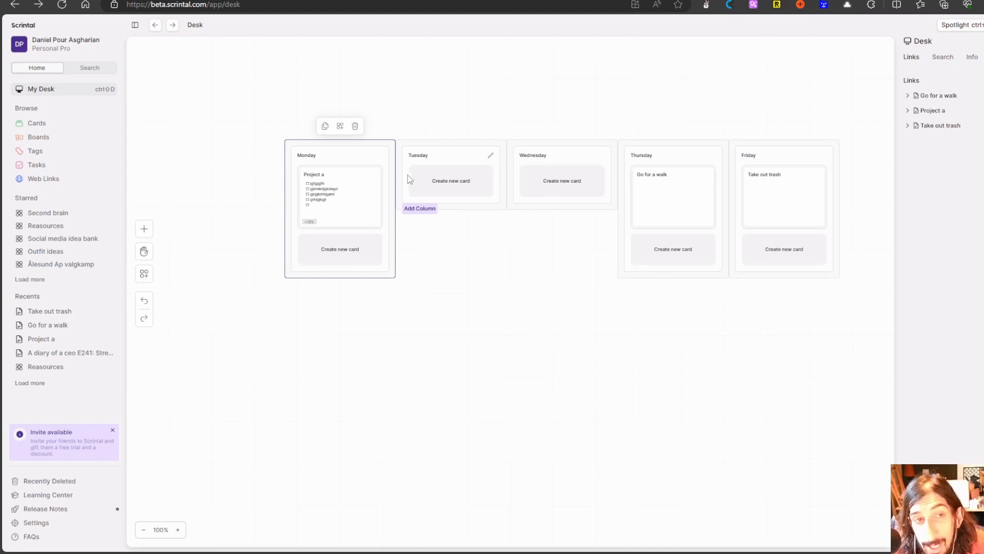
Rearrange the cards, putting Project a under Tuesday, Go for a walk under Wednesday and Take out trash under Thursday.
drag(670, 190, 579, 179)
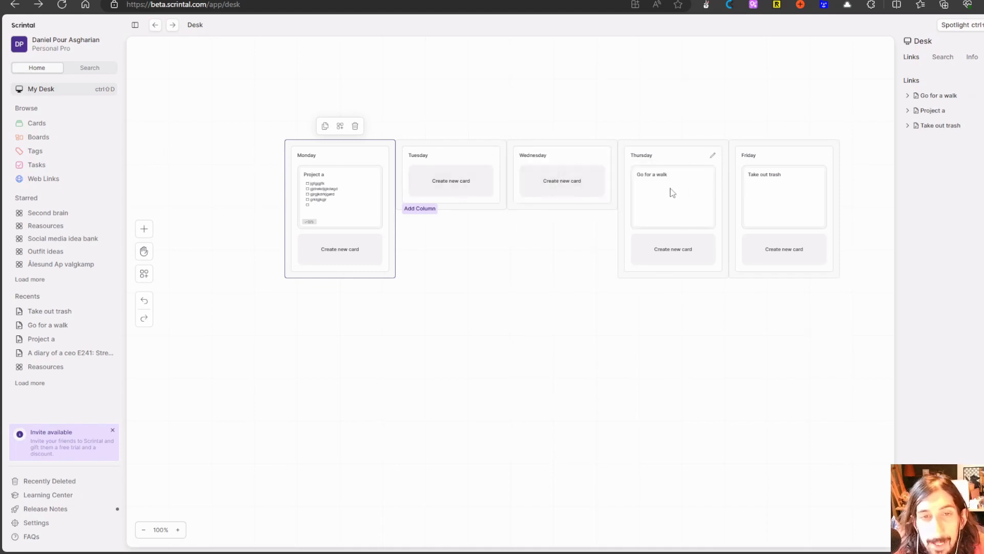
drag(672, 192, 543, 185)
drag(346, 194, 492, 180)
drag(680, 187, 557, 179)
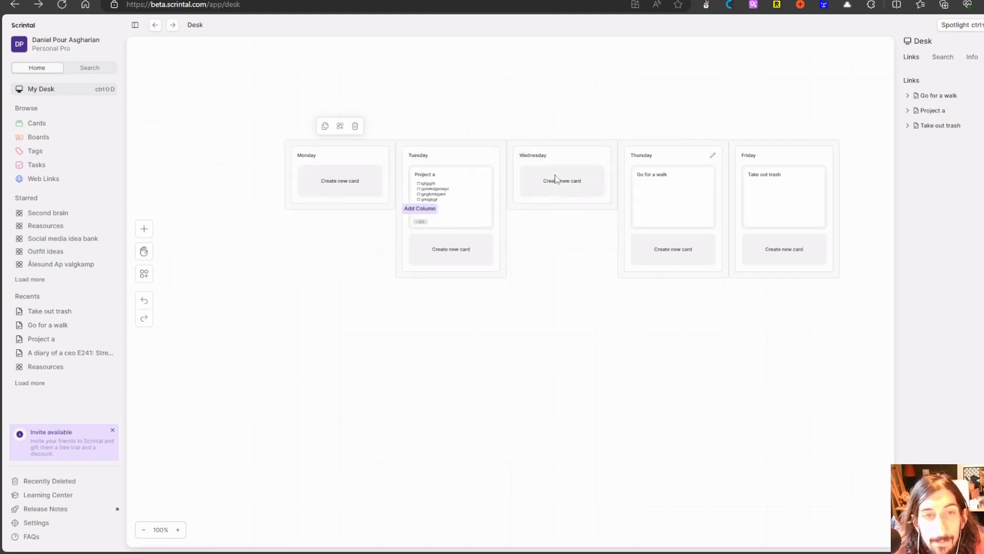
drag(654, 191, 580, 182)
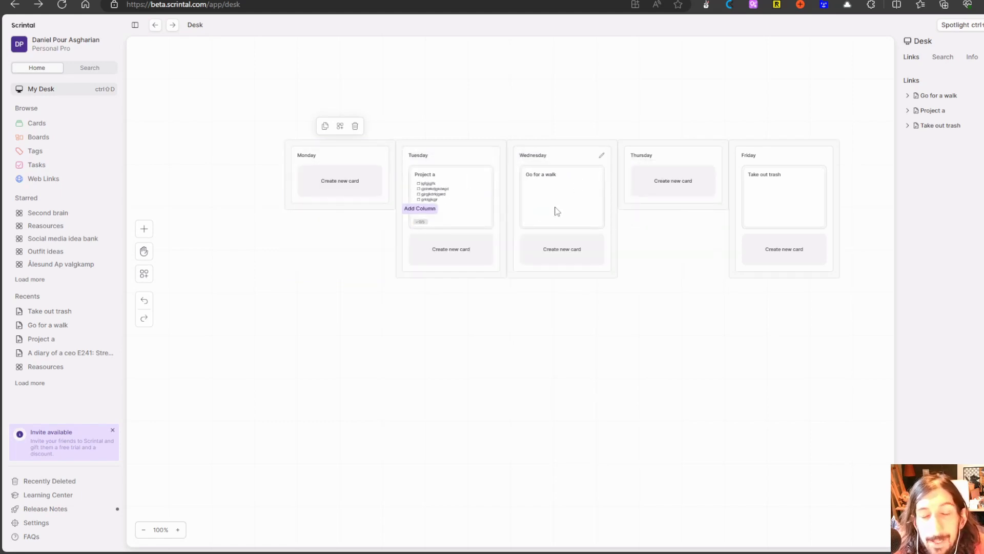
drag(792, 200, 704, 191)
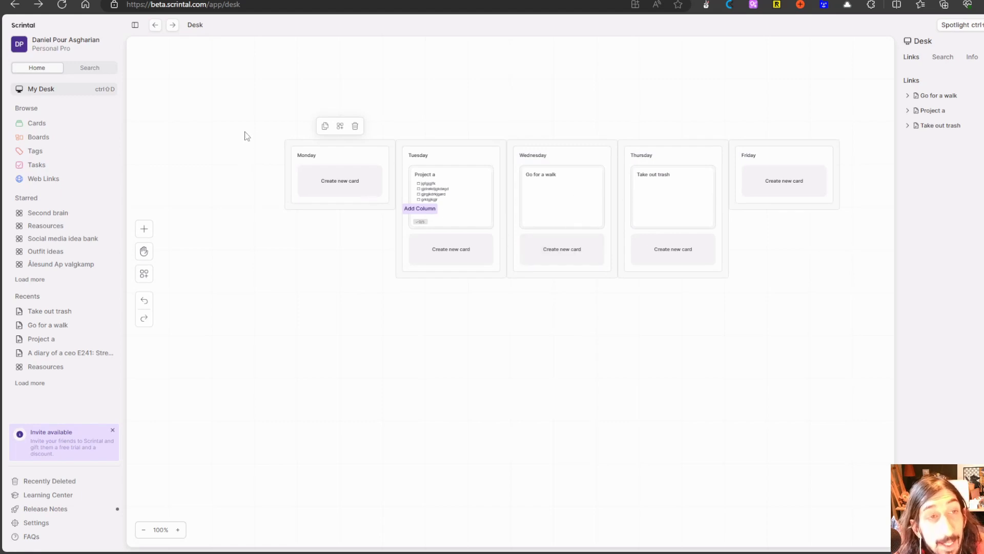
Create a card titled "Jorunal" in the Tuesday column under Project a and close it.
drag(246, 133, 875, 248)
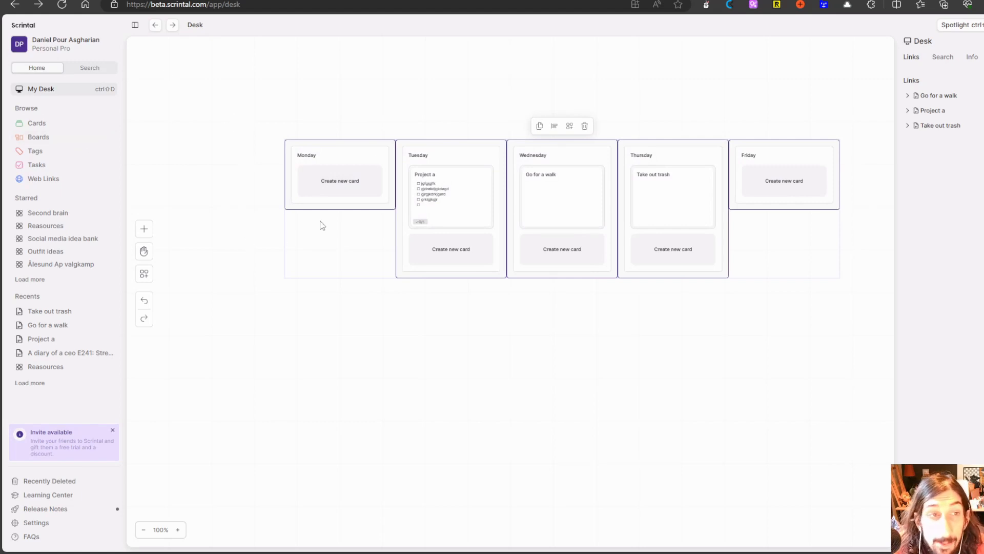
click(457, 250)
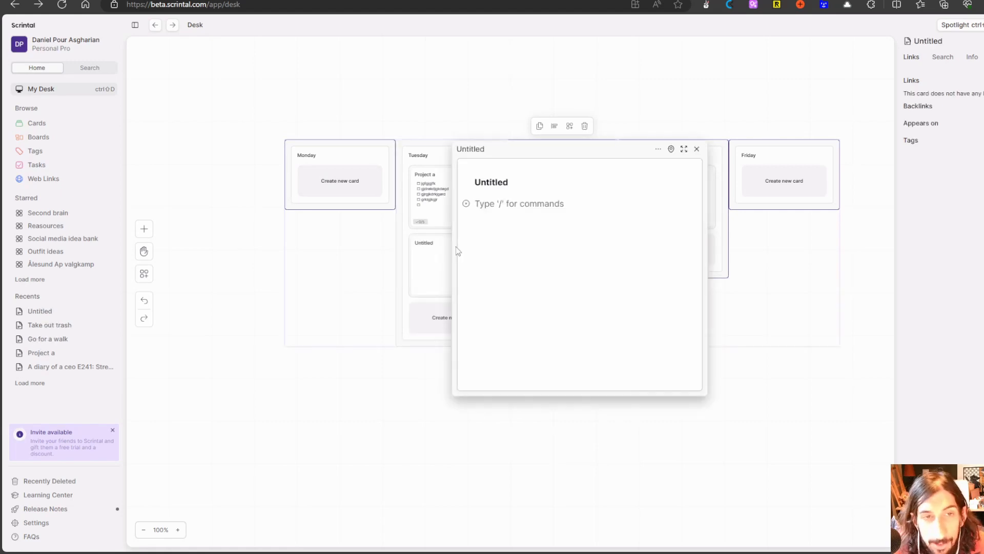
click(502, 184)
text(Jorunal)
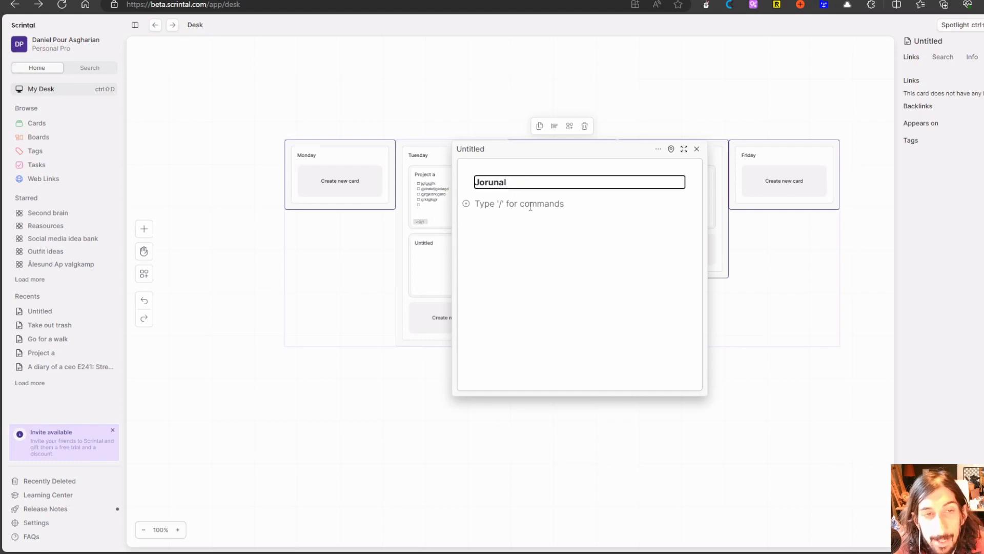
key(Return)
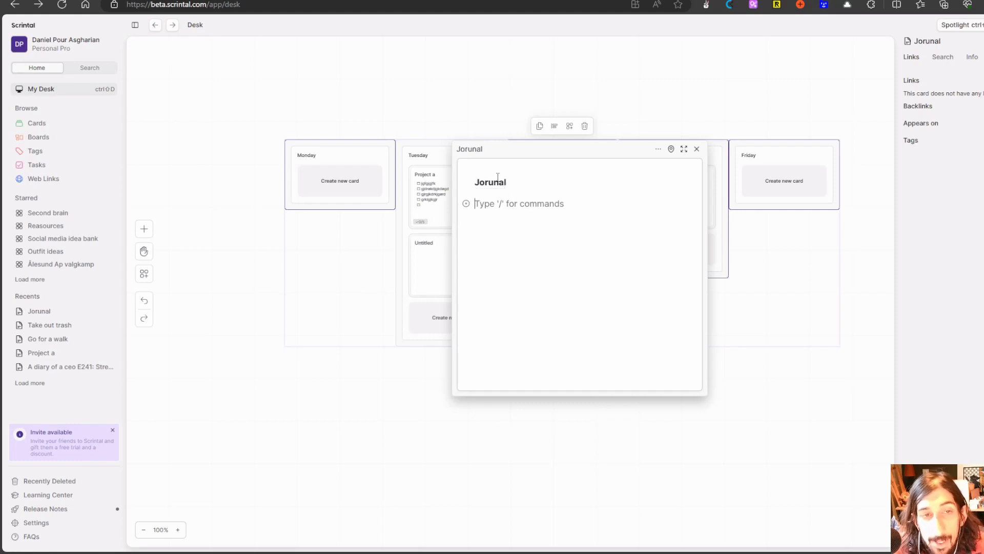
click(699, 150)
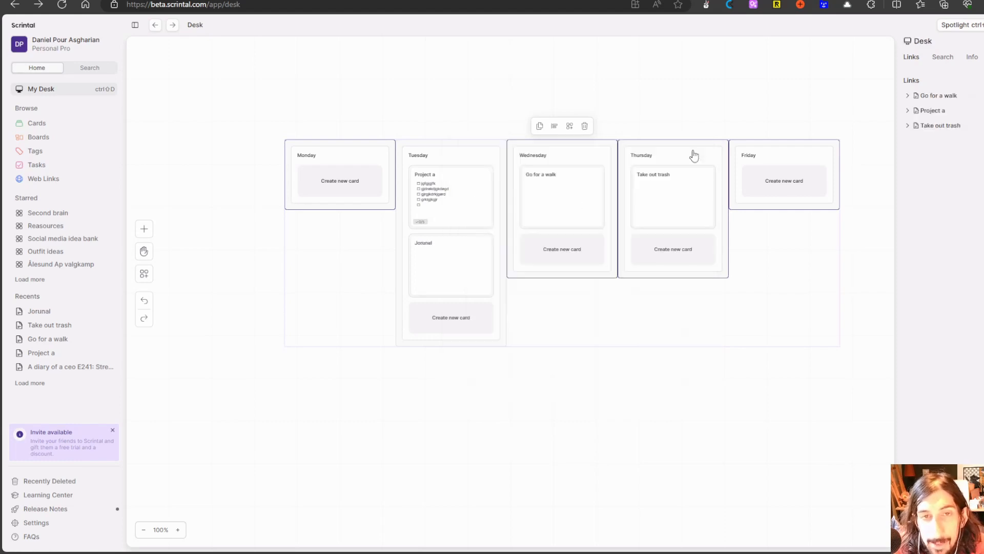
Open the Project a card, turn its first checklist item into plain text and add blank lines above it.
click(447, 202)
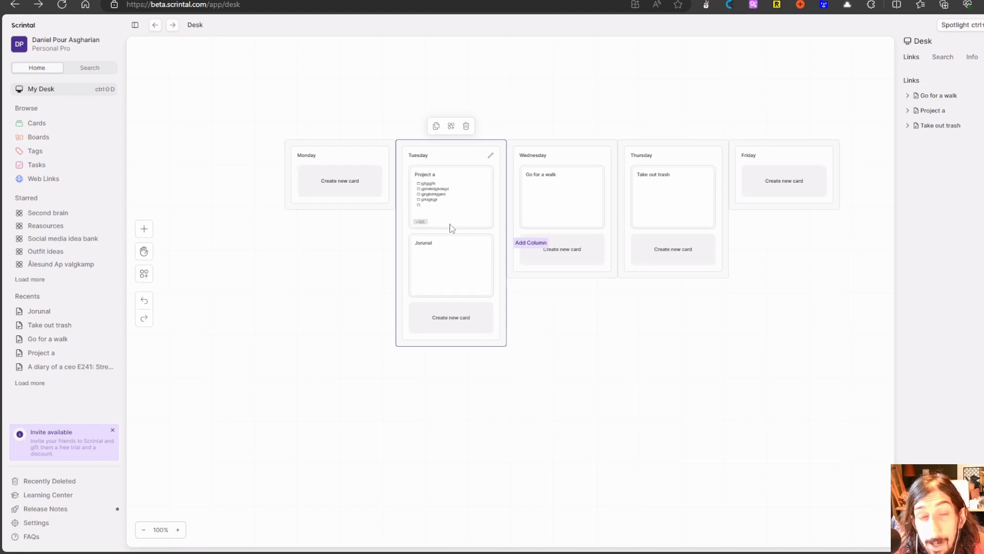
click(448, 175)
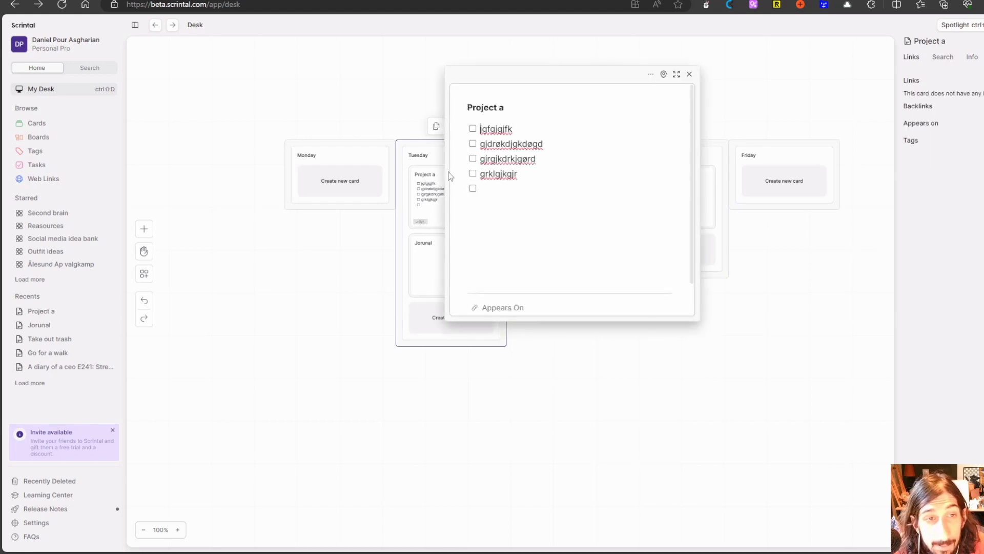
click(675, 78)
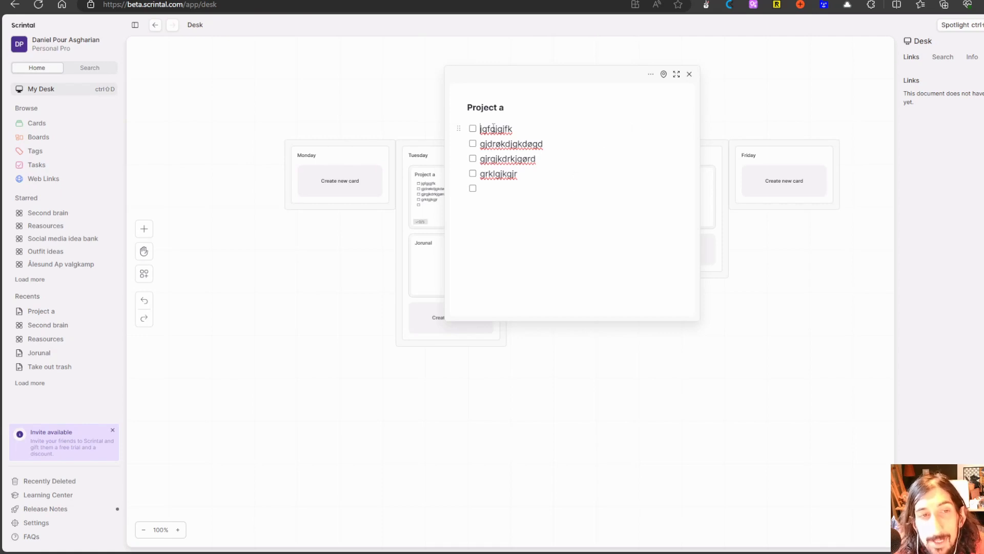
key(BackSpace)
key(Return)
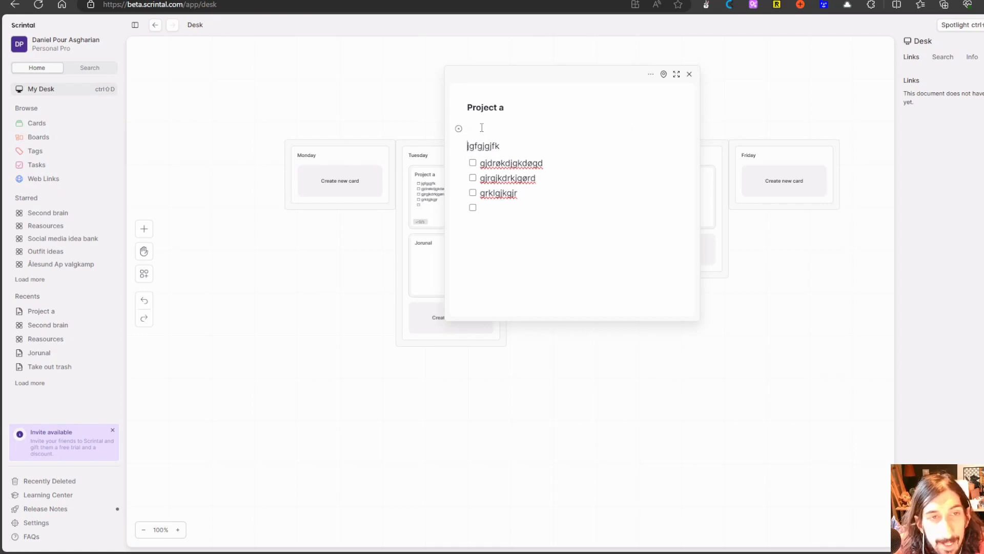
key(Return)
Write the lines llkfenmflef, efelkfneklf, sjekøfrkøgne, jreklgnrøekgr and rejkerønjeøøgørjkø beneath the Project a title, and close the card.
click(482, 128)
text(llkfenmflef)
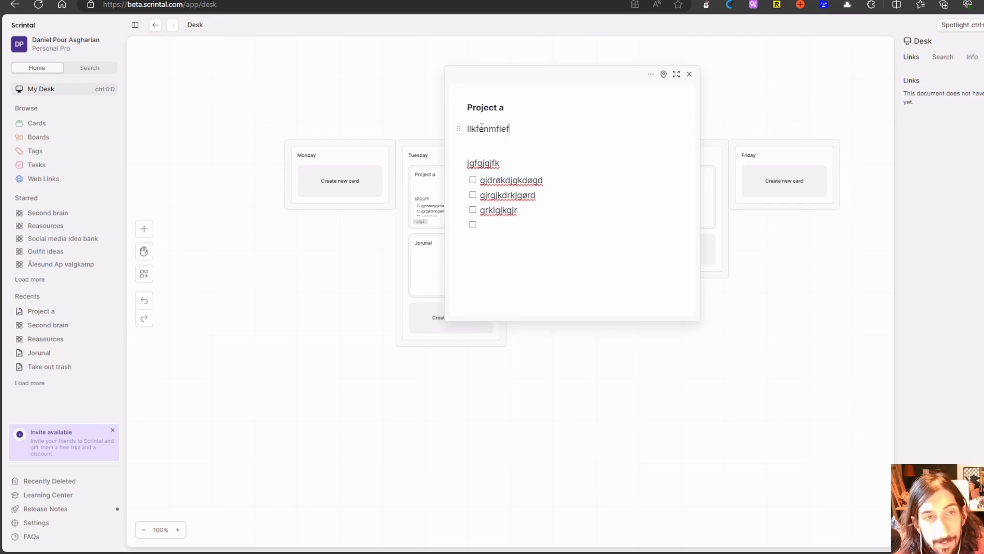
key(Return)
text(efelkfneklf)
key(Return)
text(sjekøfrkøgne)
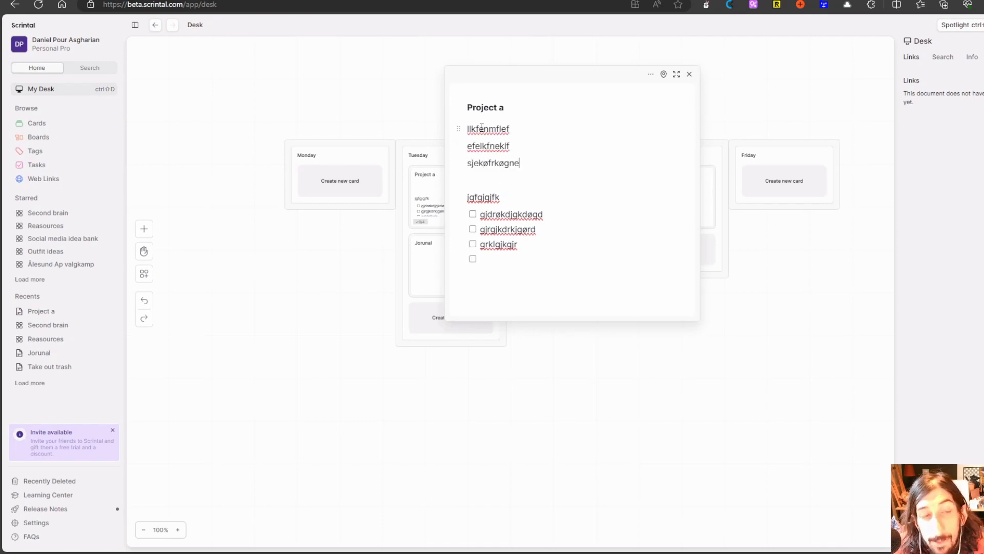
key(Return)
text(jreklgnrøekgr)
key(Return)
text(r)
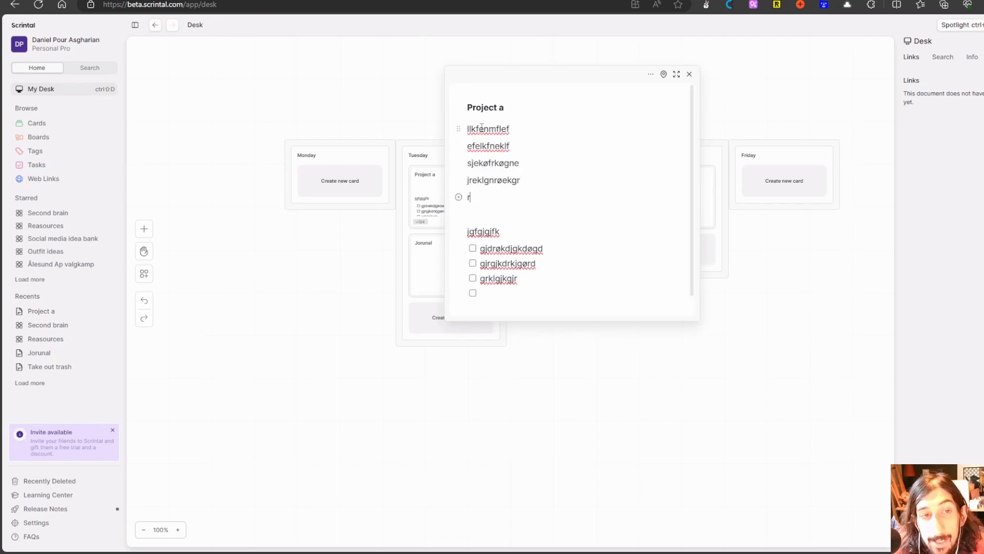
text(ejkerønjeøøgørjkø)
key(Return)
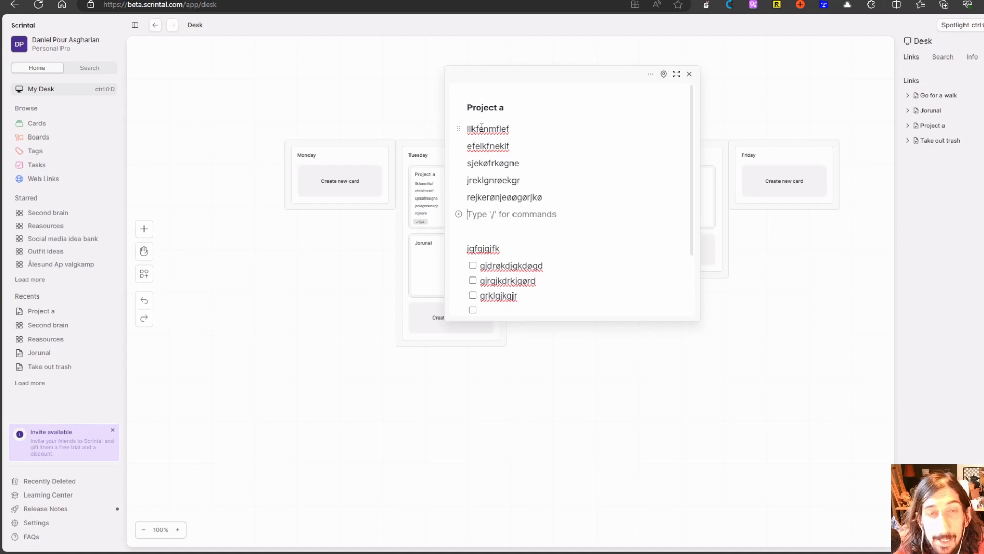
click(689, 75)
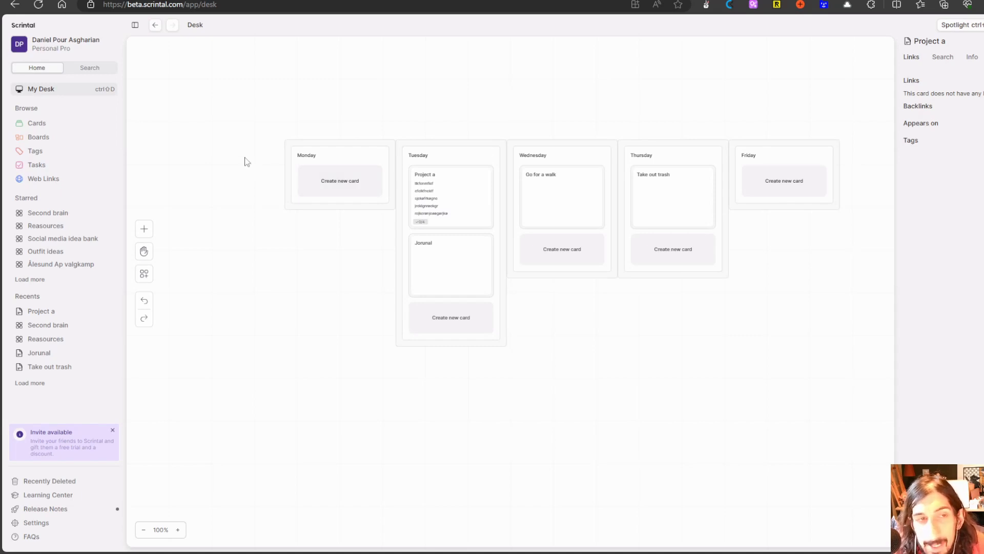
Clear the desk by deleting all the weekday columns together with their cards.
drag(213, 123, 923, 365)
key(Delete)
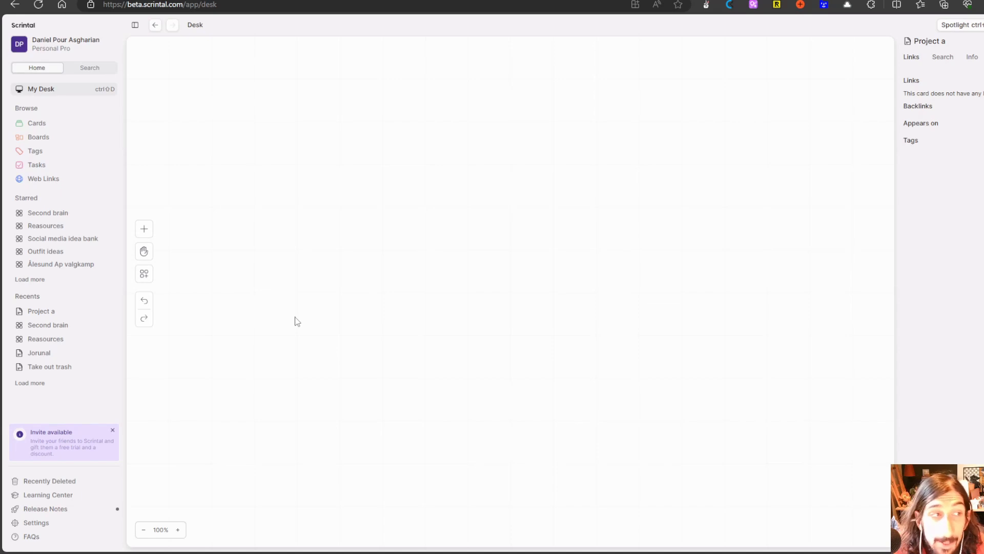
Open the Reasources board and look over its linked cards, moving around the canvas with the hand tool.
click(47, 226)
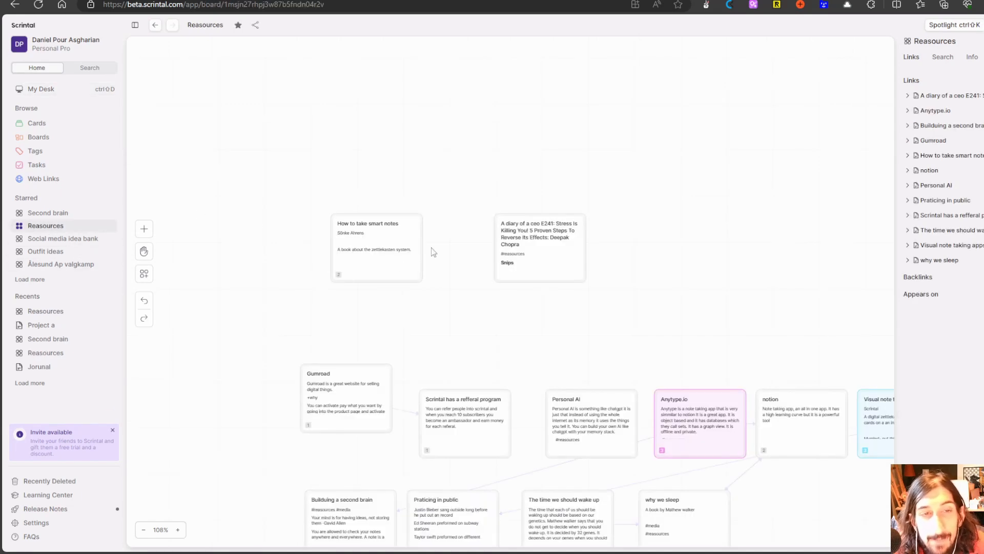
scroll(434, 251, down, 8)
scroll(720, 284, up, 3)
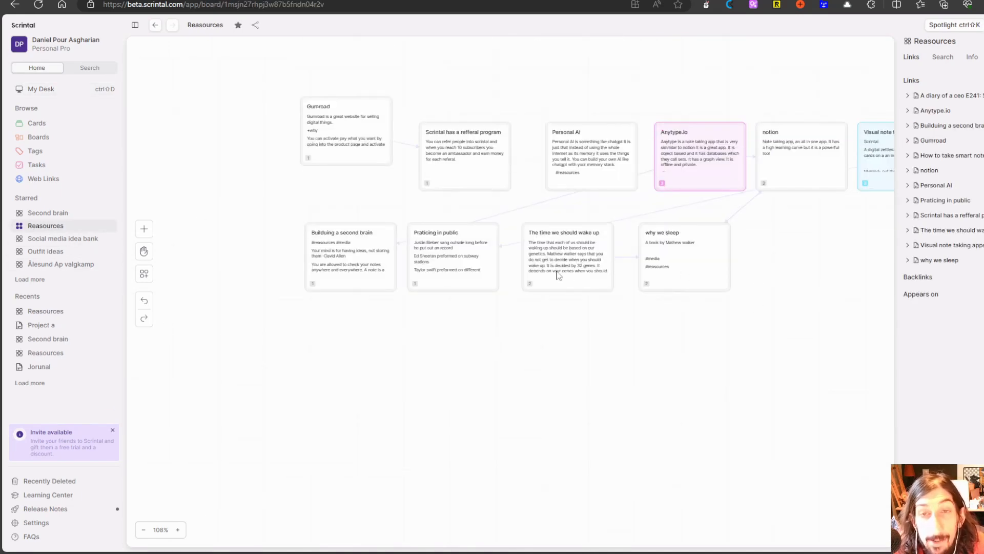
scroll(554, 280, up, 3)
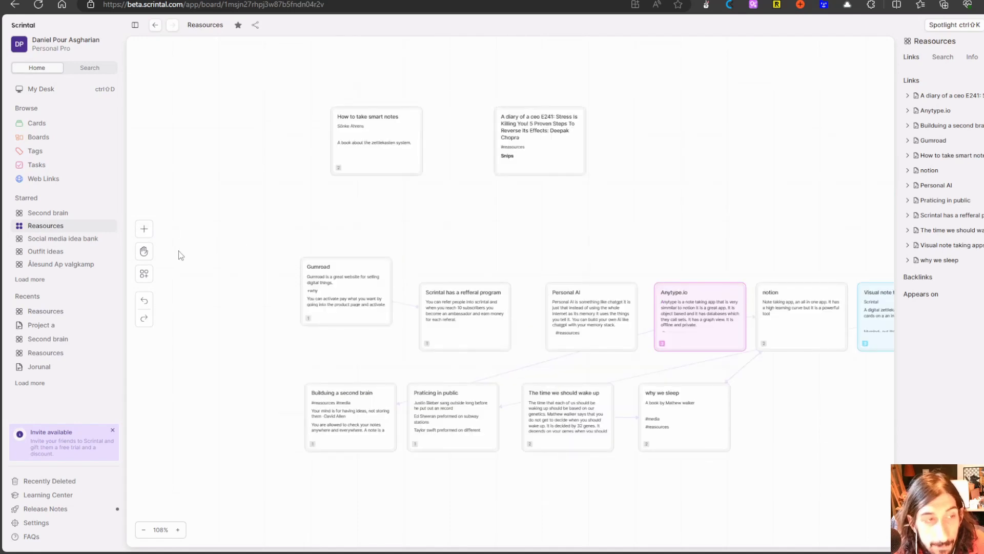
click(144, 251)
scroll(593, 231, right, 3)
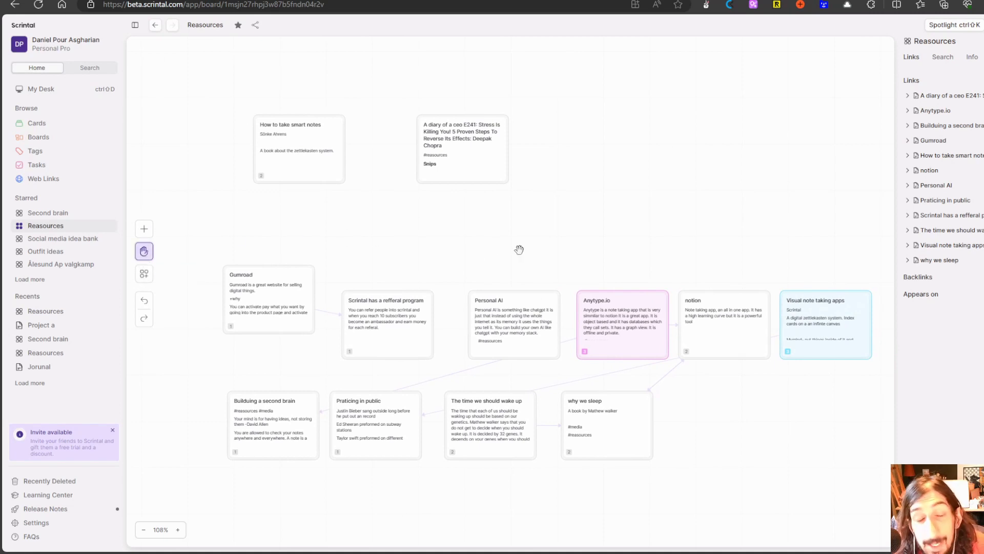
drag(615, 248, 644, 270)
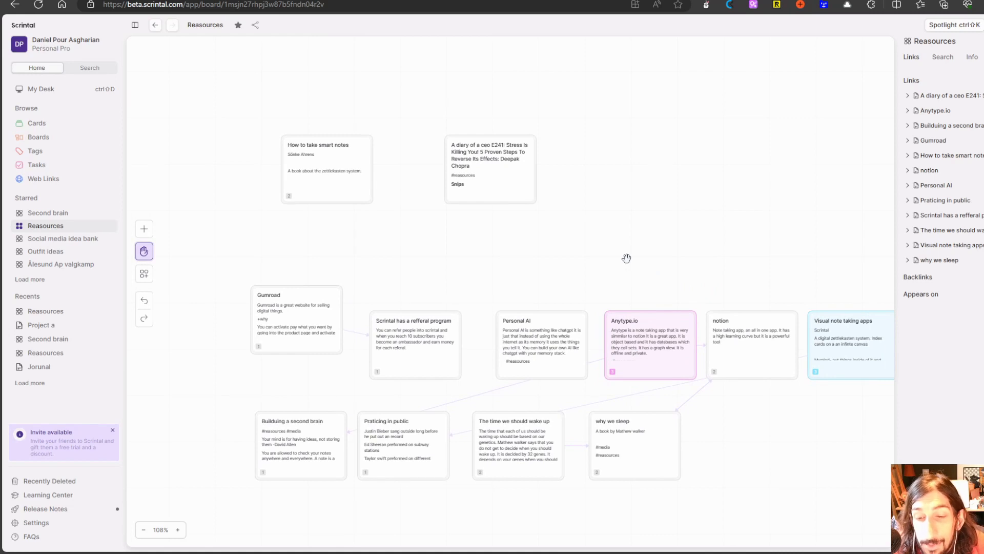